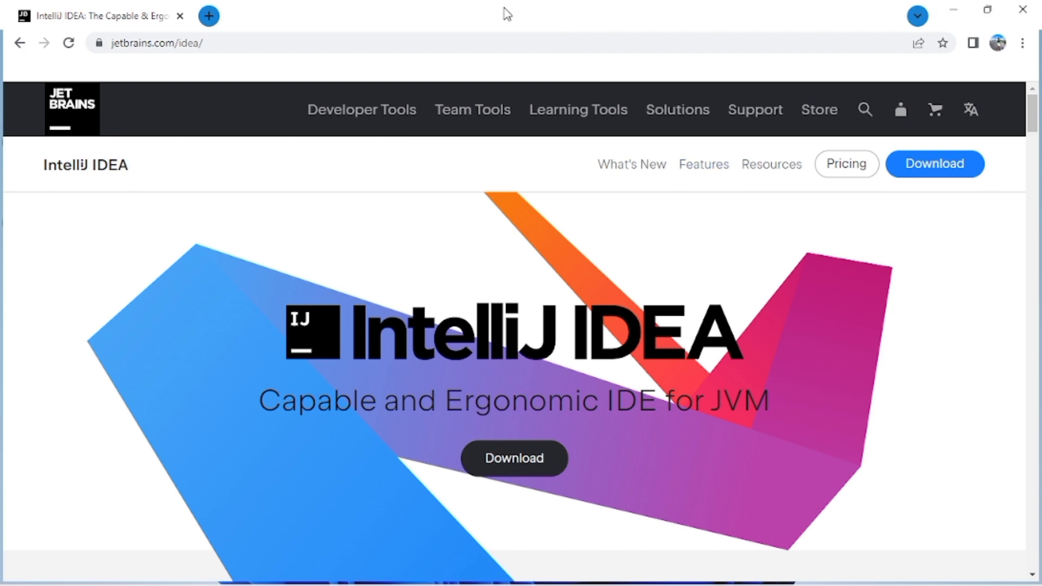
Search Google for "intellij idea" in a new browser tab and open the JetBrains IntelliJ IDEA page from the results.
click(208, 16)
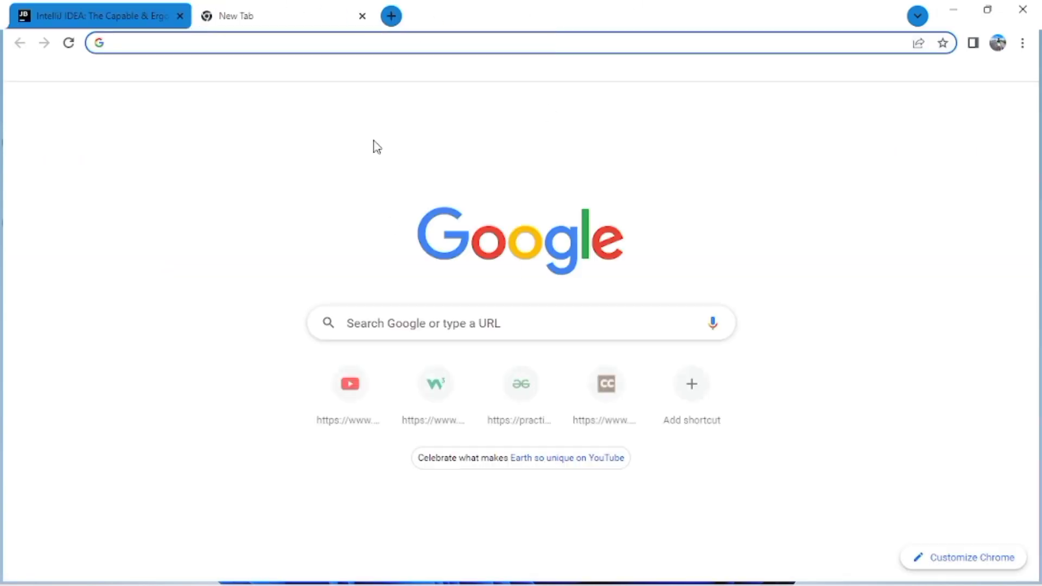
triple_click(600, 346)
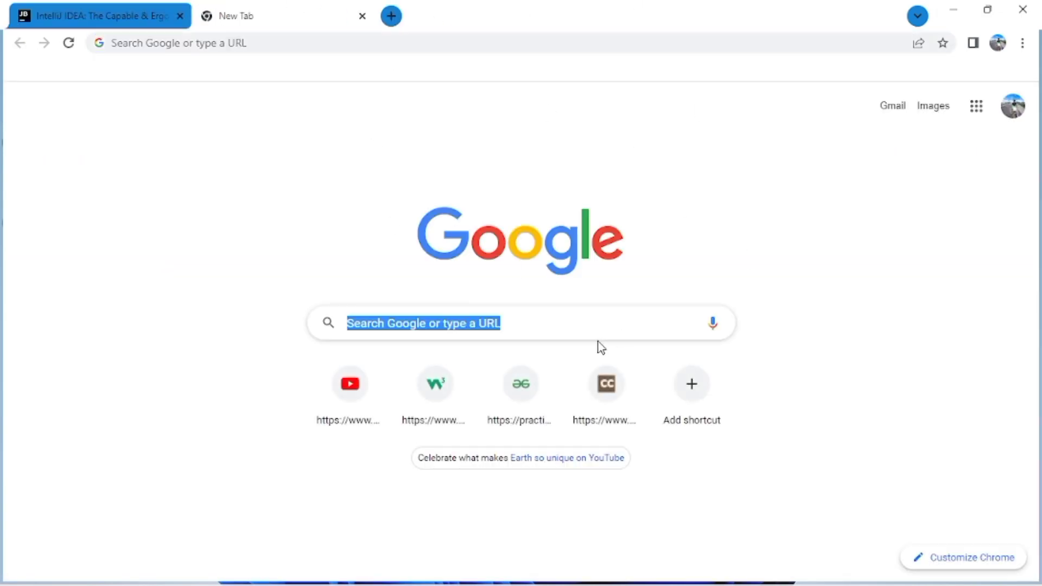
click(548, 325)
text(intellij idea)
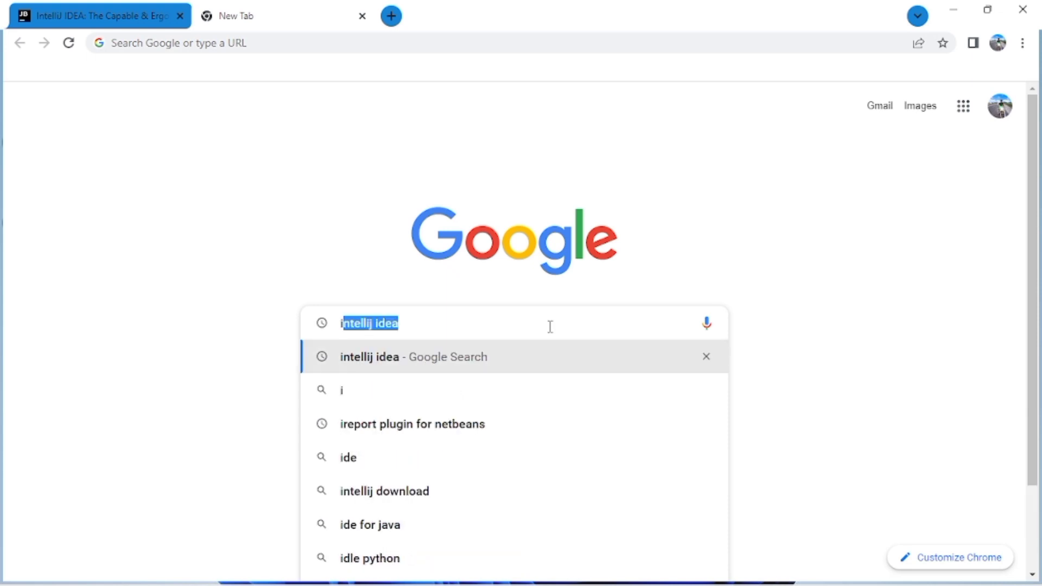
key(Return)
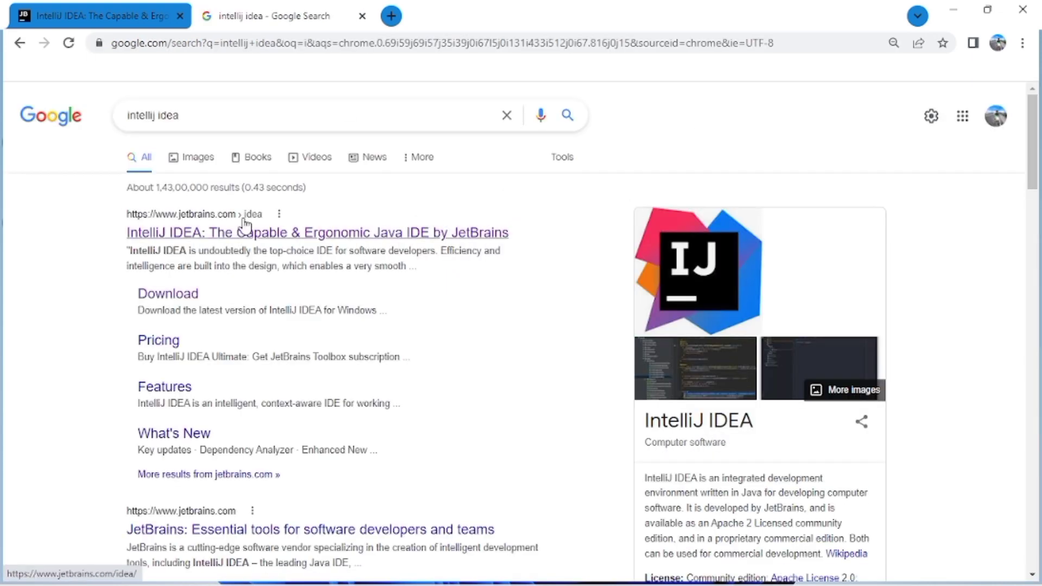
click(263, 232)
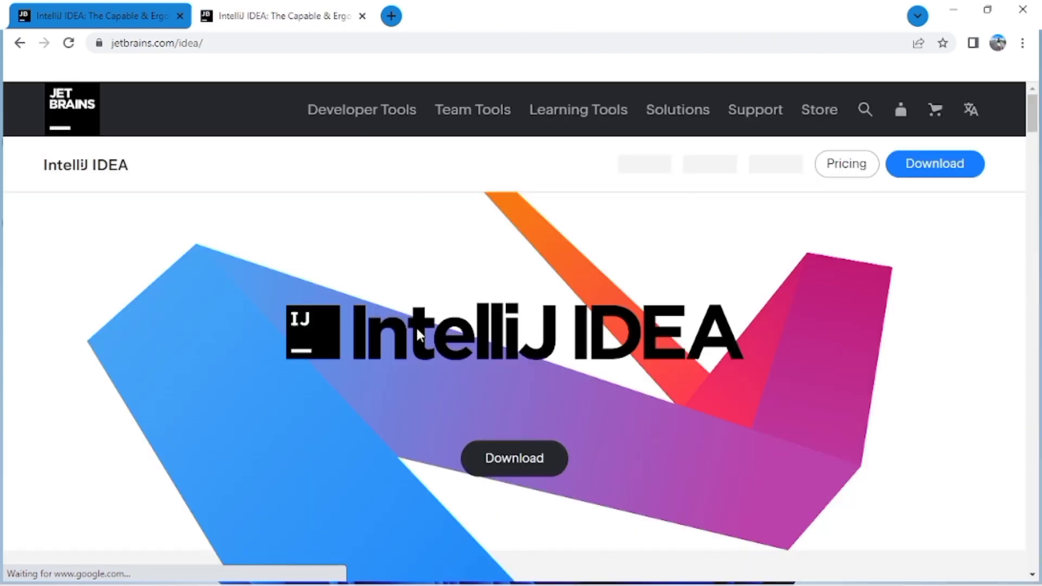
Go to the download page for IntelliJ IDEA on the JetBrains site.
scroll(663, 314, down, 2)
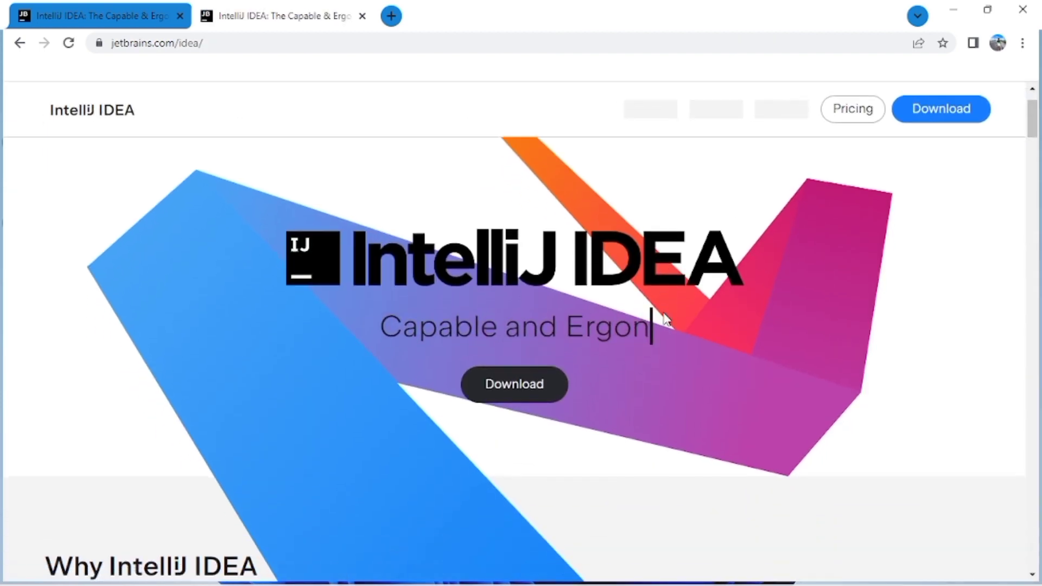
scroll(666, 319, down, 1)
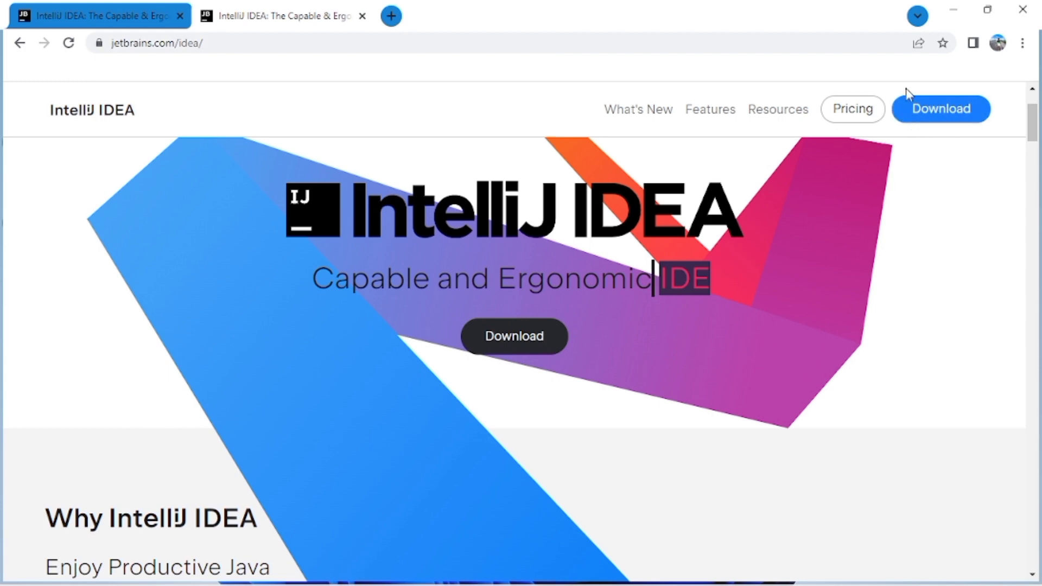
click(926, 111)
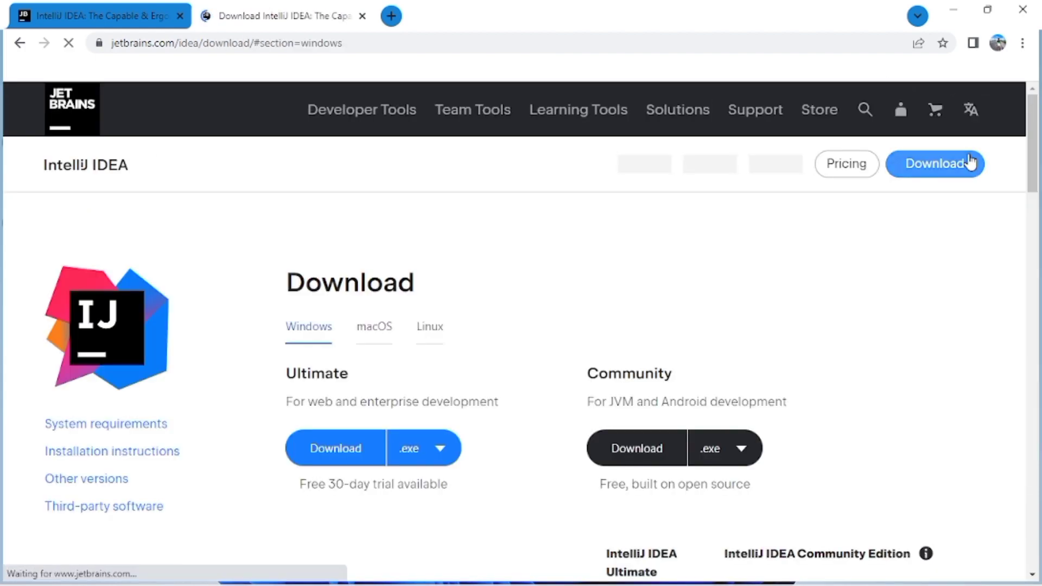
Examine the feature comparison between IntelliJ IDEA Ultimate and Community Edition on the download page.
scroll(915, 345, down, 2)
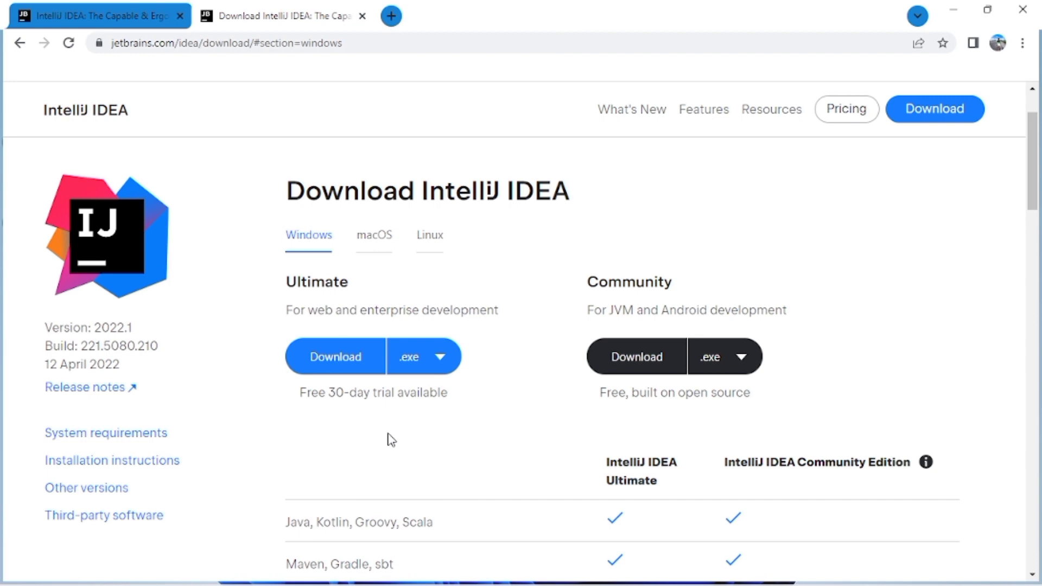
scroll(521, 476, down, 1)
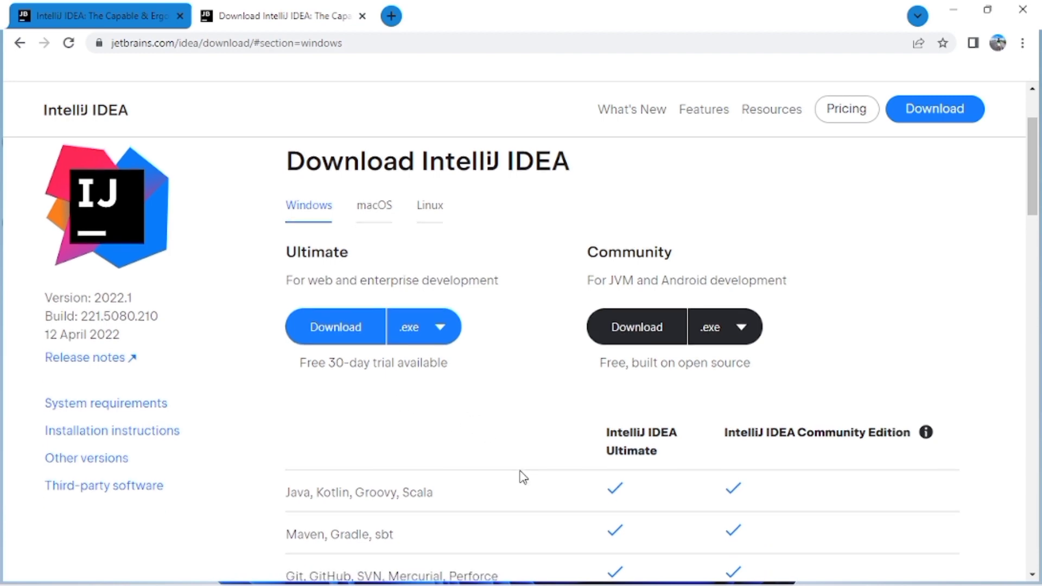
scroll(521, 476, down, 6)
scroll(521, 477, up, 4)
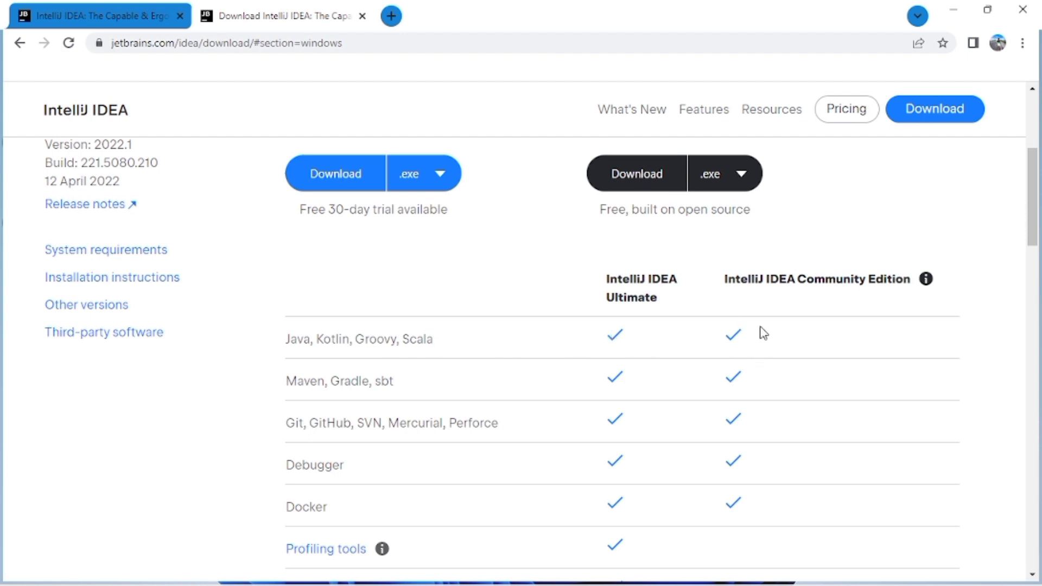
scroll(768, 414, down, 4)
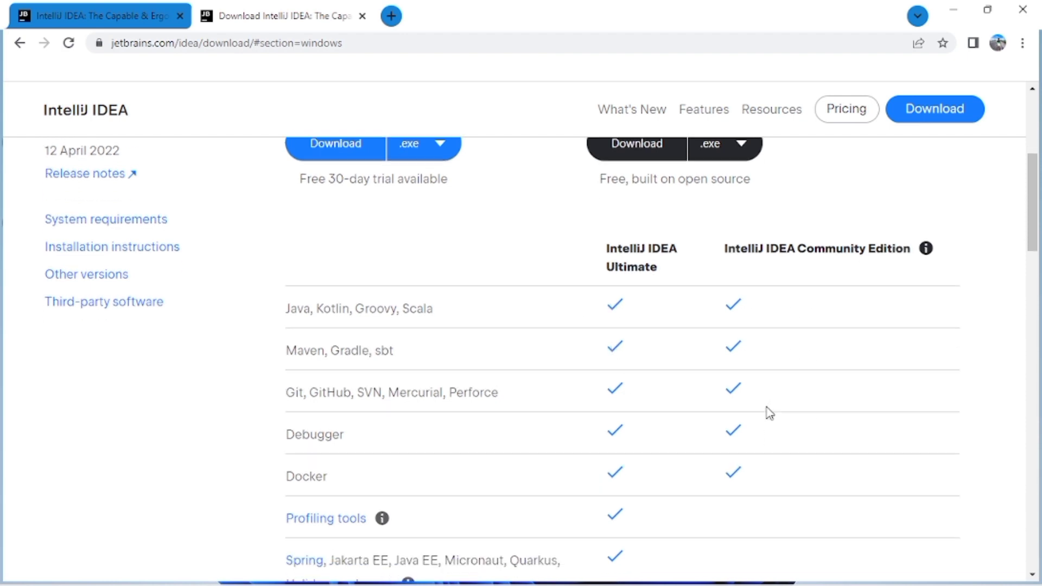
scroll(769, 414, up, 3)
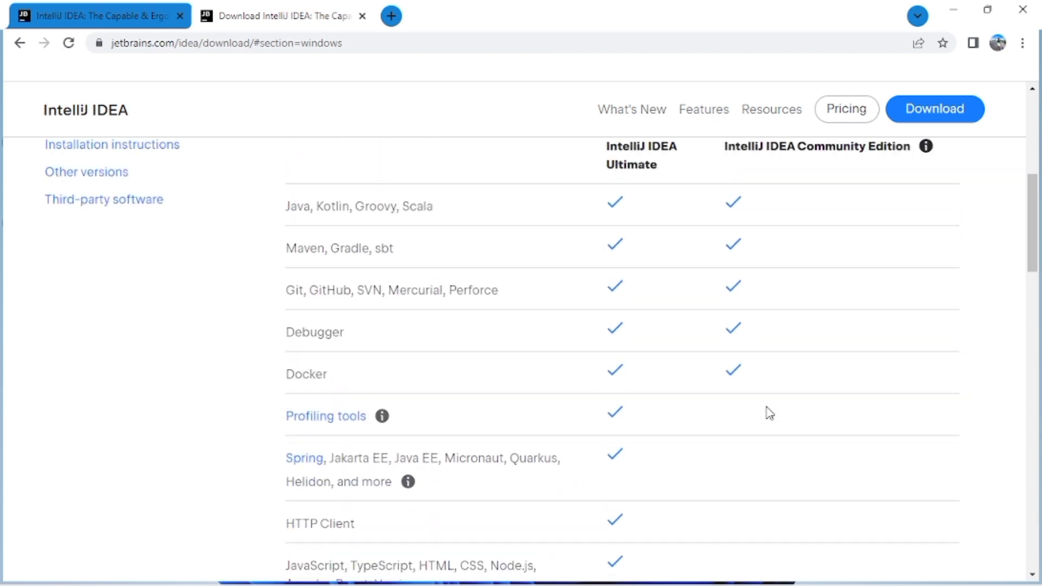
scroll(770, 414, up, 1)
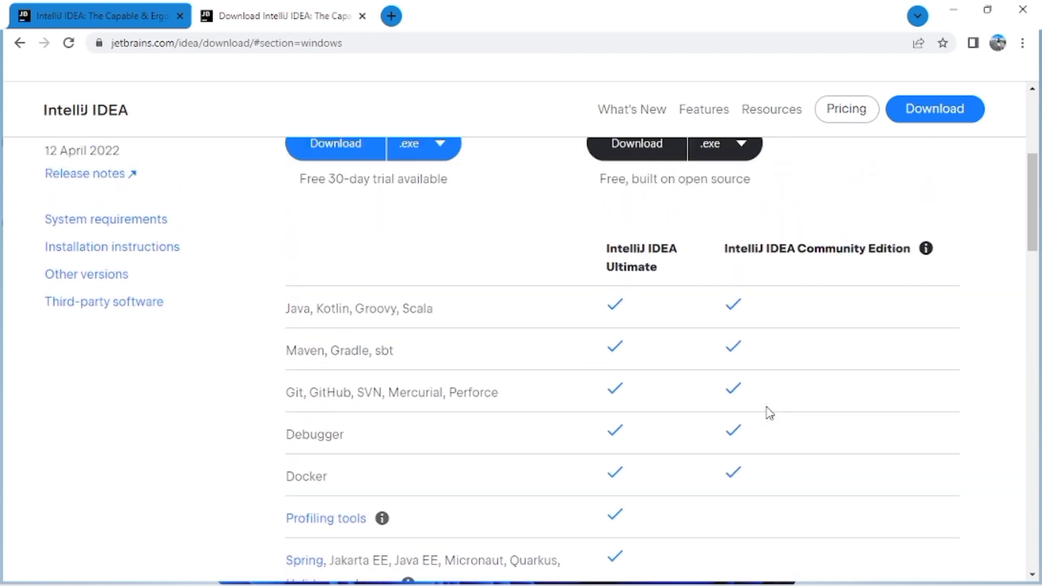
scroll(769, 414, up, 1)
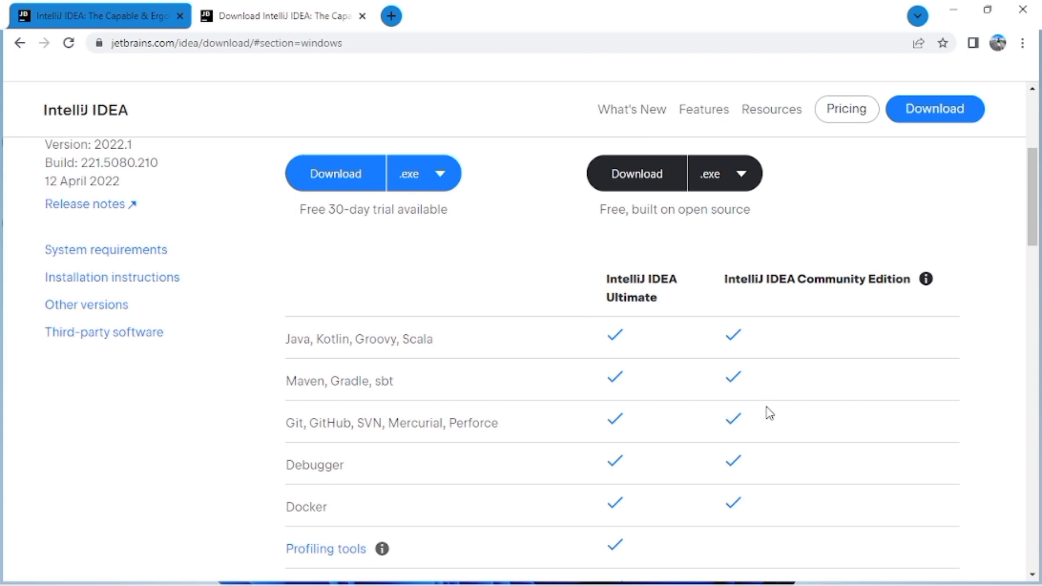
scroll(770, 414, up, 9)
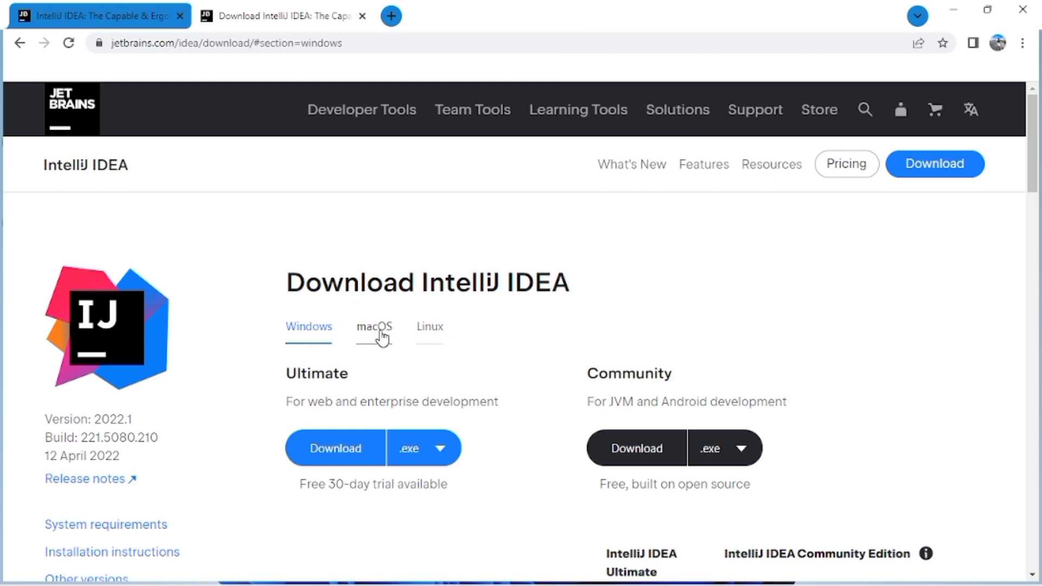
View the Linux download options, return to Windows, and start downloading the Community edition as a Windows .exe installer.
click(437, 341)
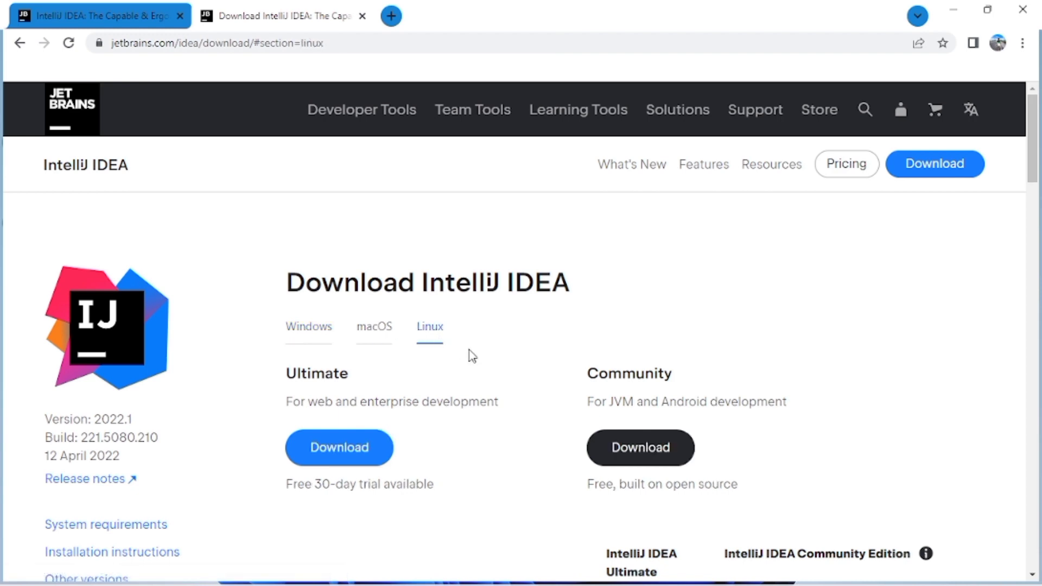
click(328, 339)
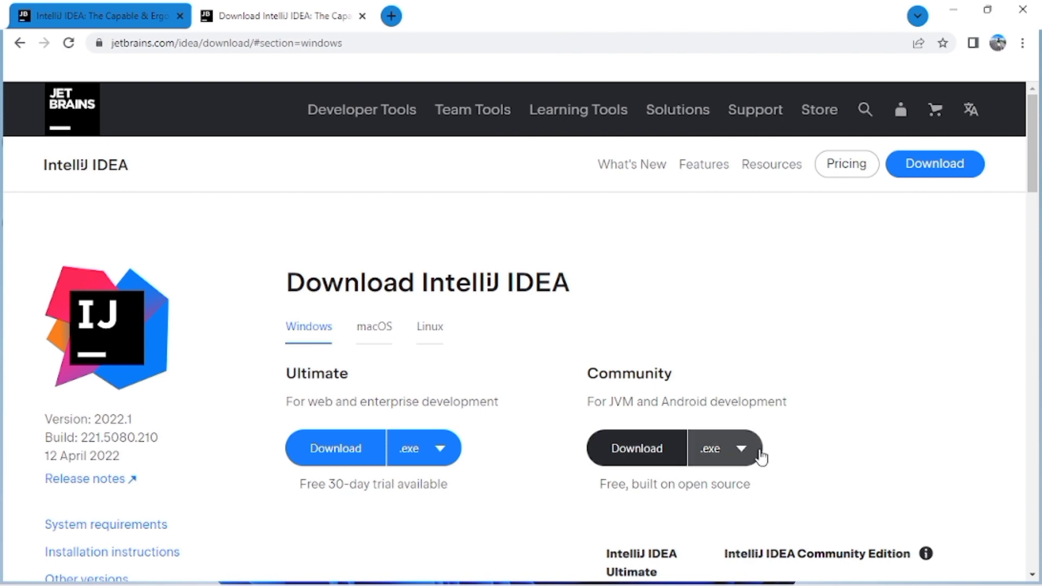
click(749, 454)
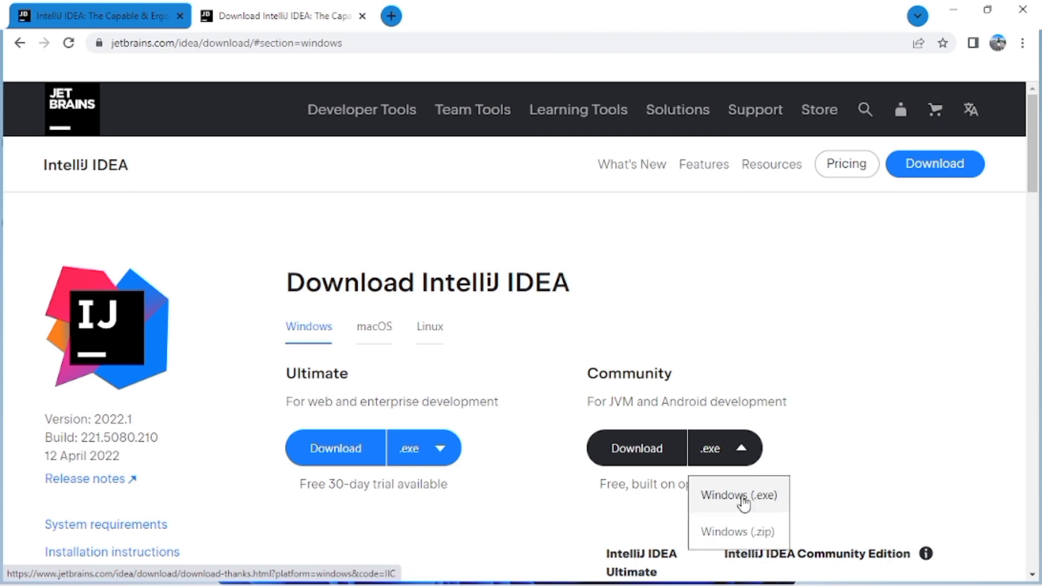
click(740, 495)
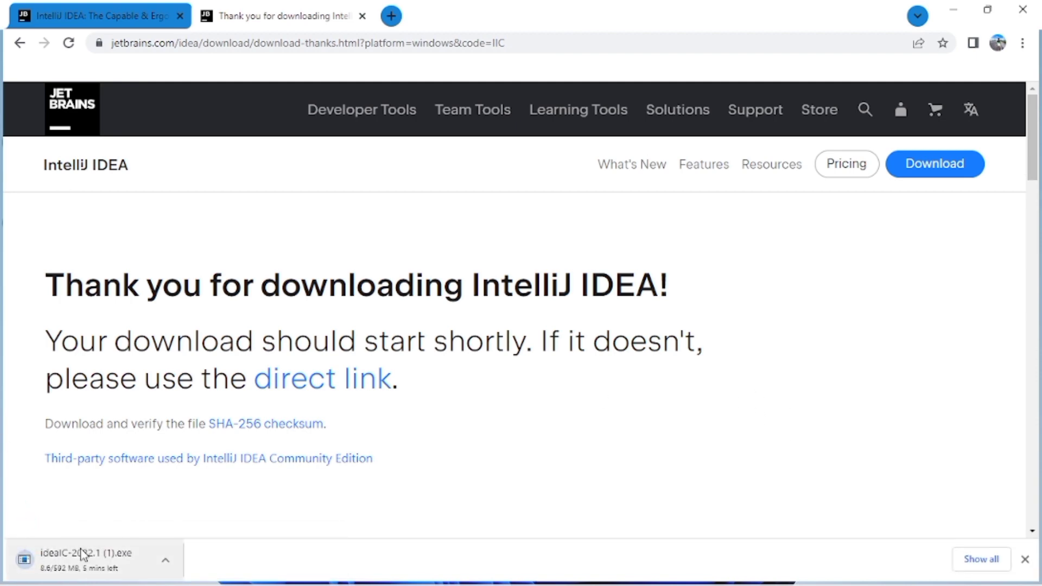
Cancel the running download of the IntelliJ IDEA Community installer.
click(168, 561)
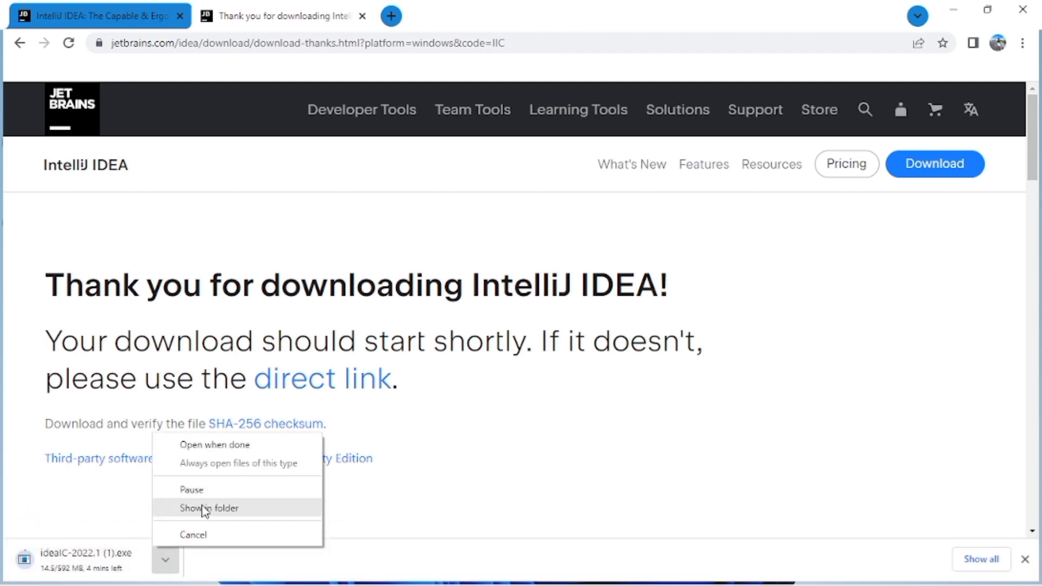
click(237, 535)
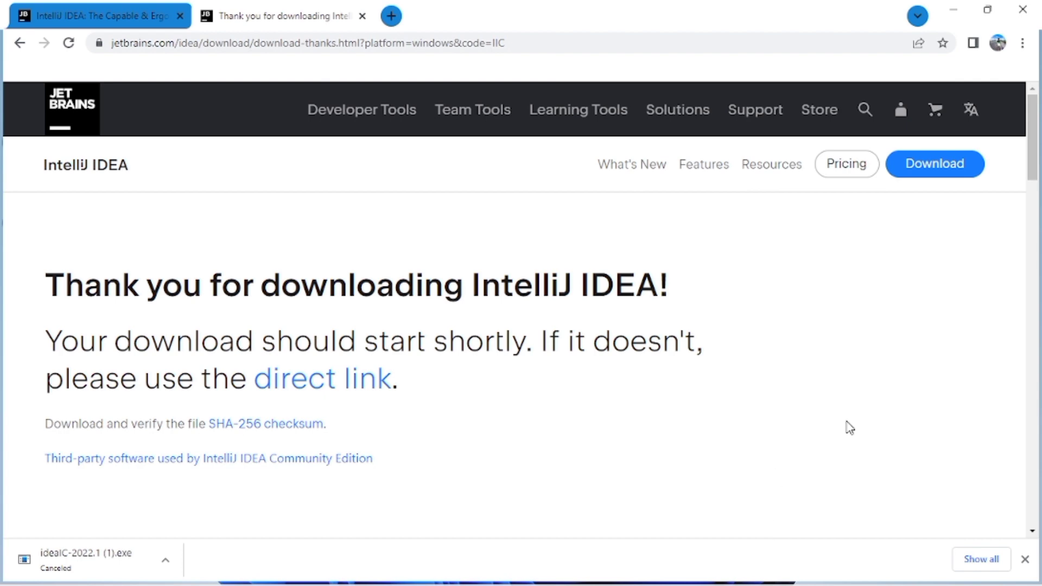
drag(889, 424, 895, 228)
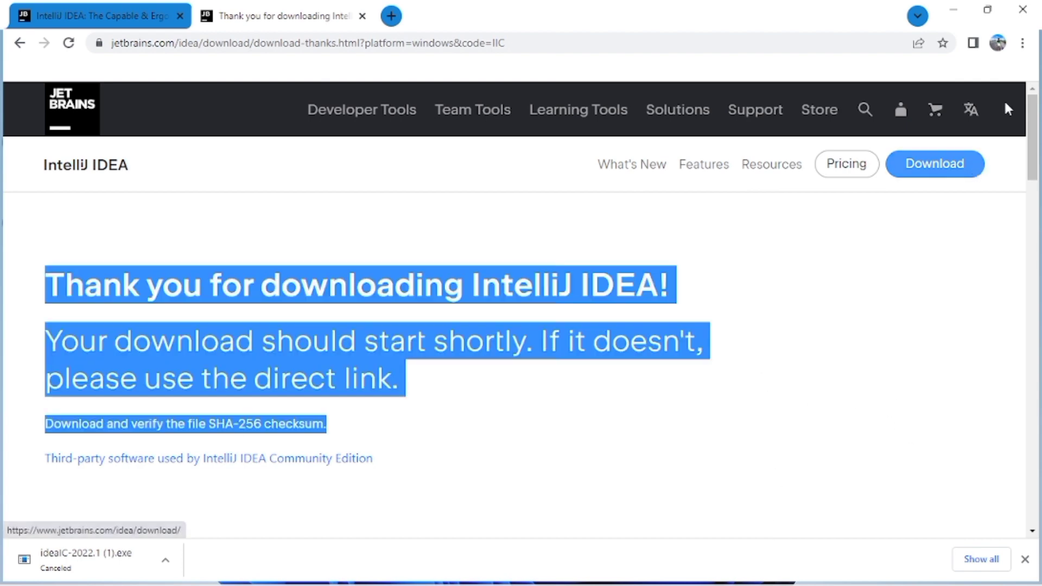
Switch to File Explorer, open the Downloads folder, and run the ideaIC-2022.1 installer, minimizing the folder window.
click(945, 8)
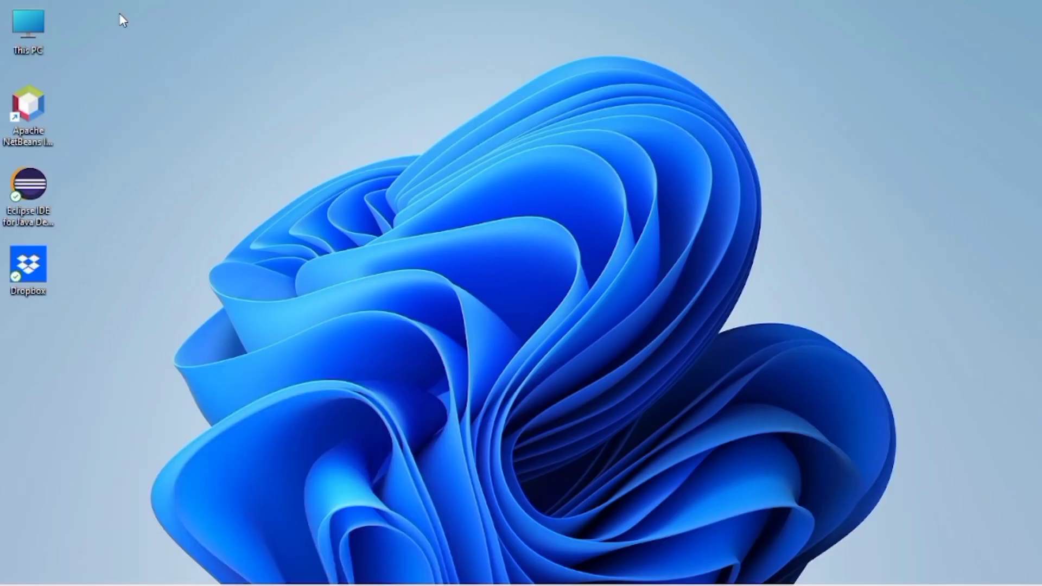
double_click(3, 22)
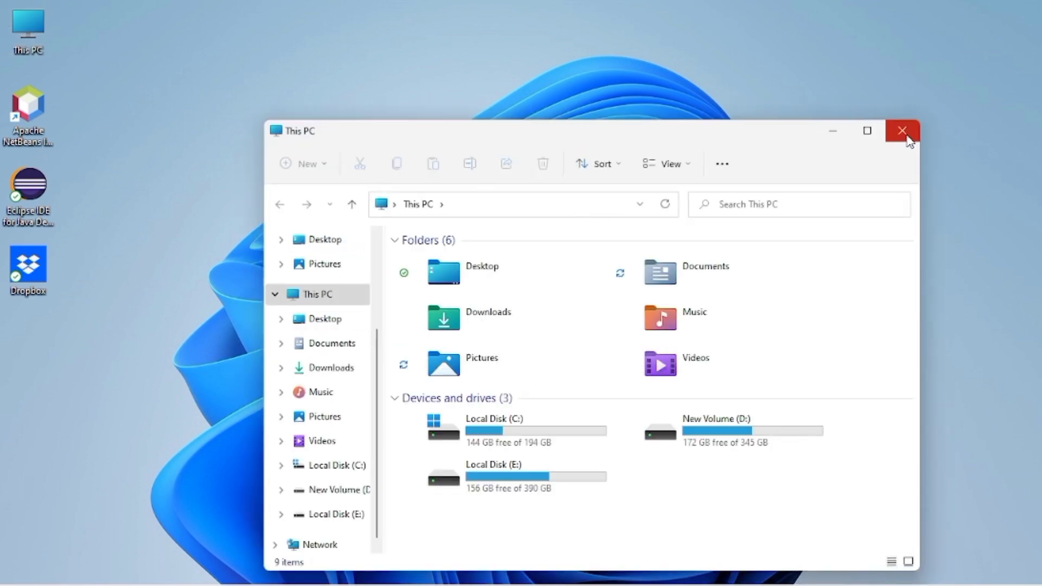
click(868, 129)
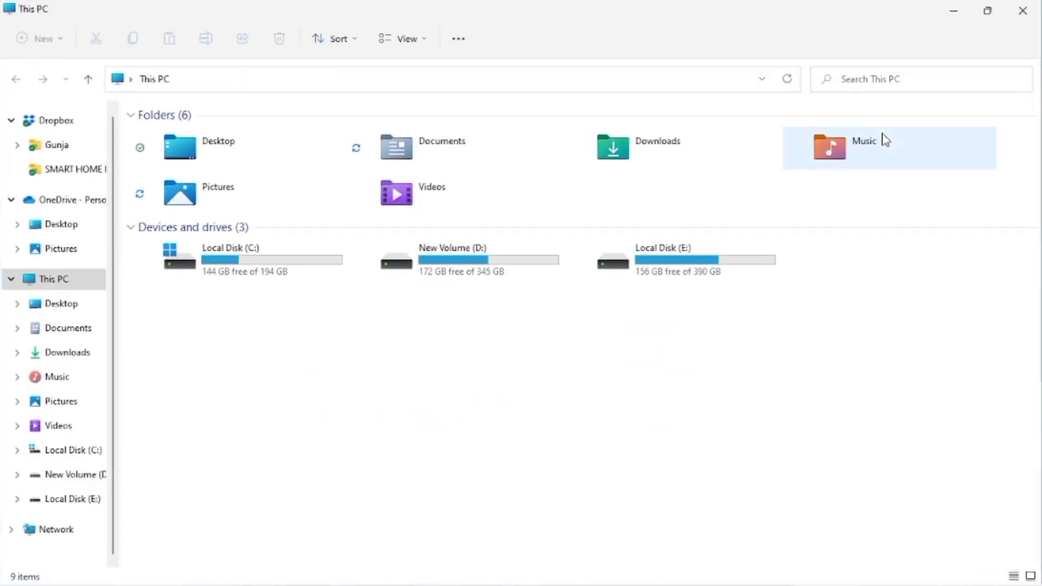
double_click(667, 149)
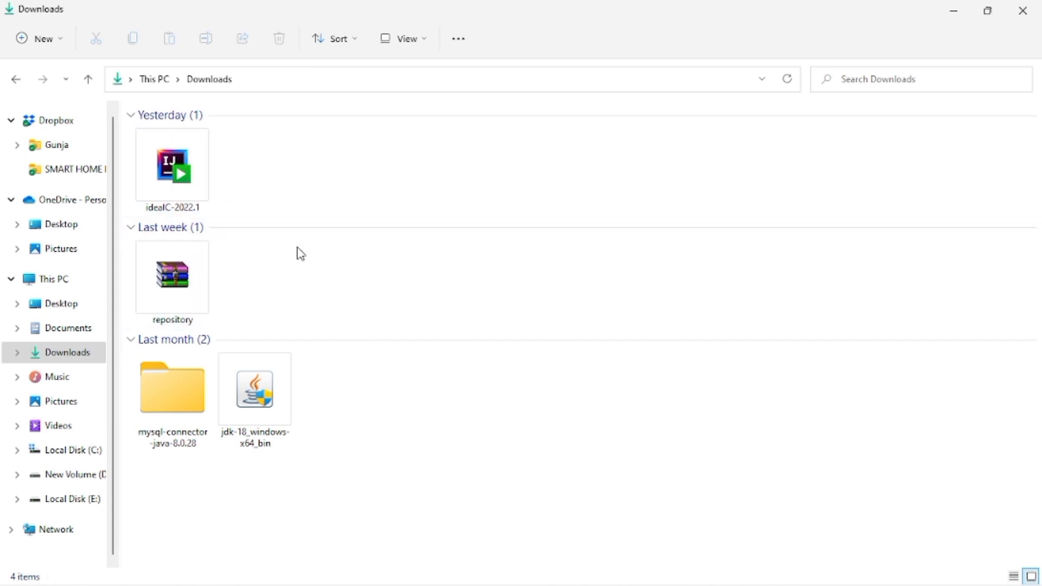
click(180, 186)
double_click(181, 186)
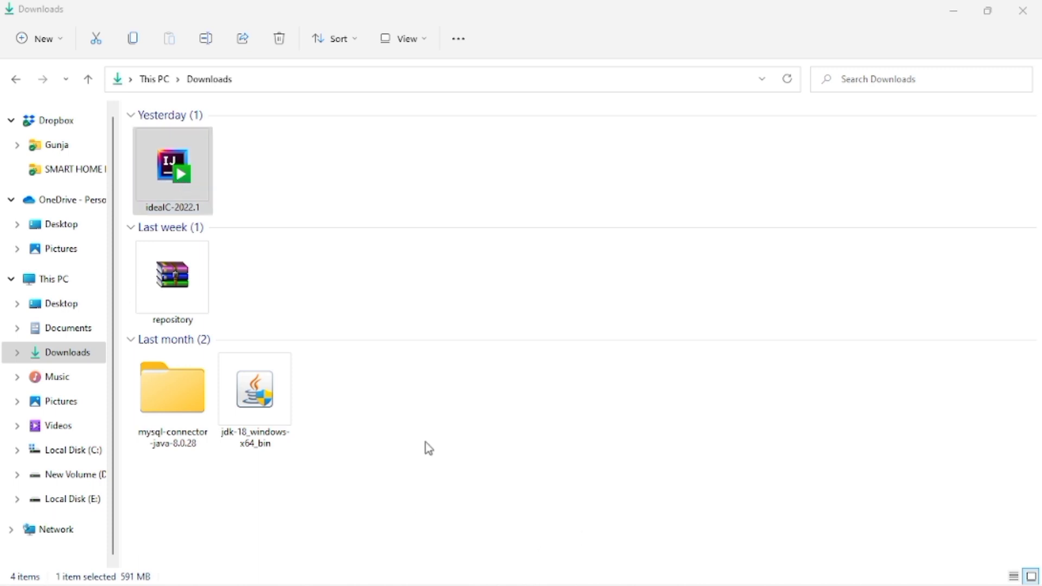
click(953, 10)
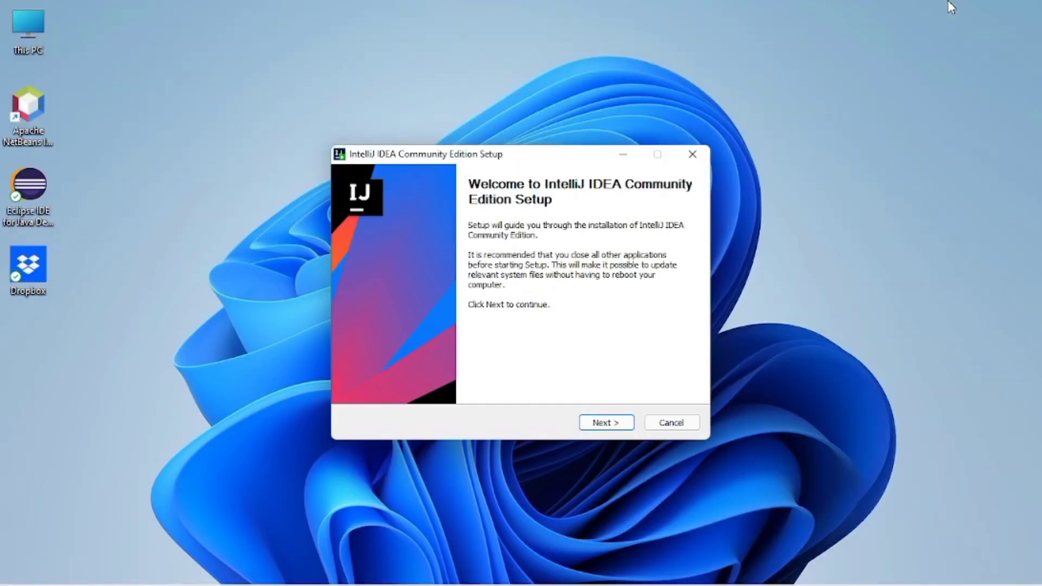
Proceed through the setup welcome page and accept the default install folder for IntelliJ IDEA Community Edition 2022.1.
click(612, 421)
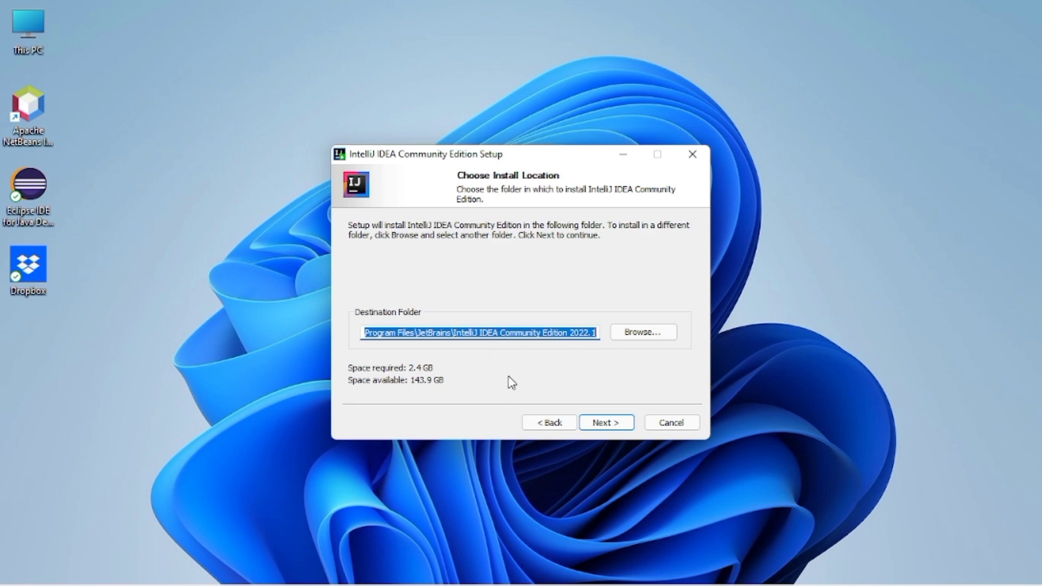
click(653, 332)
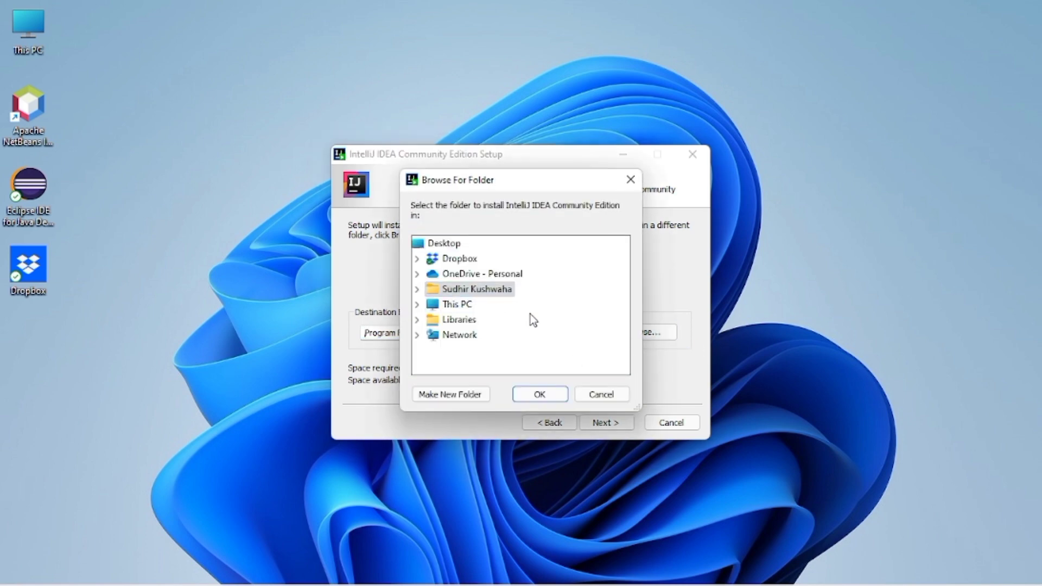
click(601, 394)
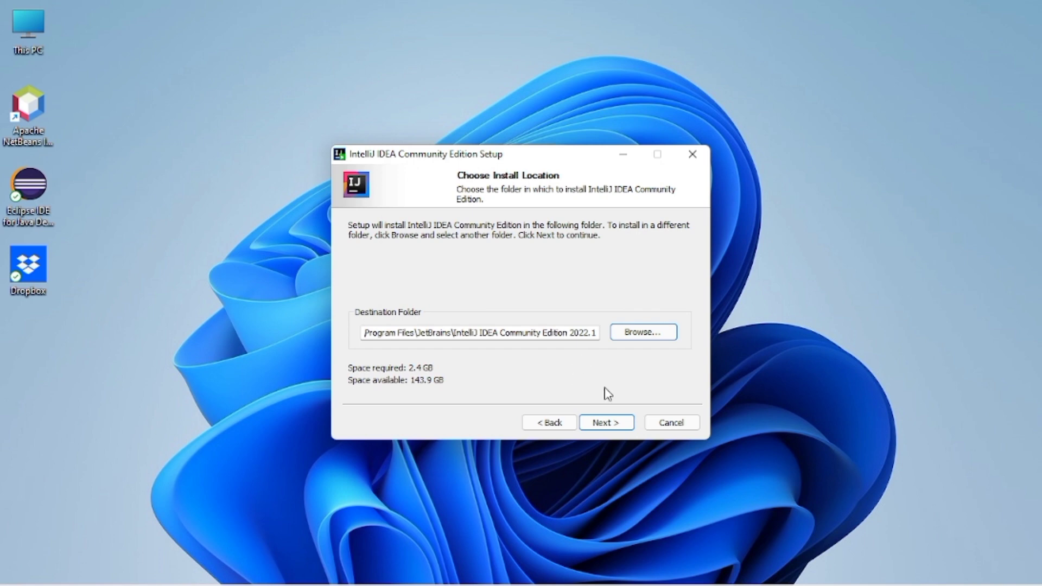
click(620, 426)
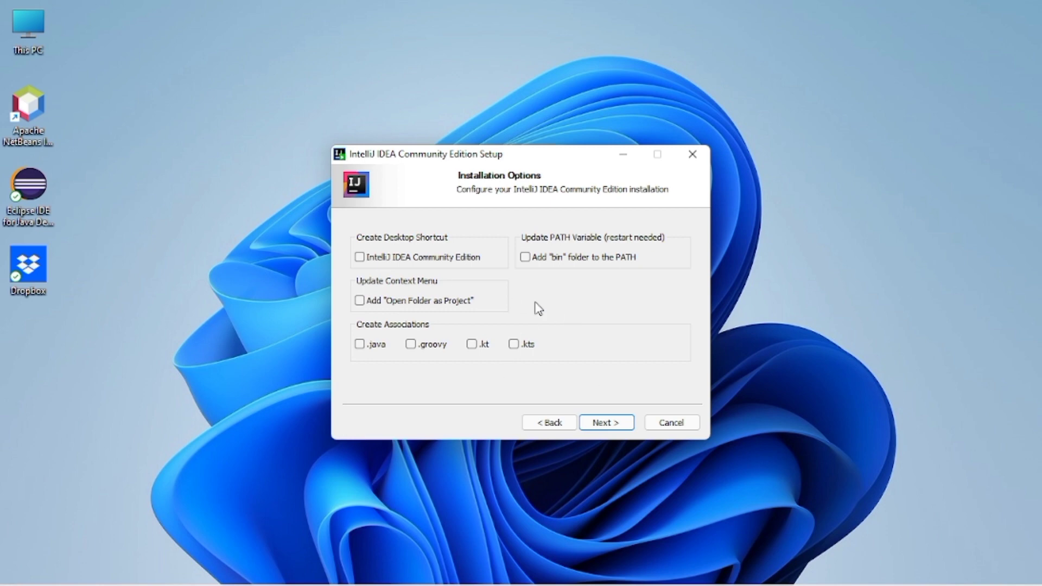
Enable the desktop shortcut, adding the "bin" folder to the PATH, and the .java, .groovy, .kt and .kts associations, and continue setup.
click(409, 258)
click(534, 263)
click(362, 345)
click(444, 351)
click(481, 350)
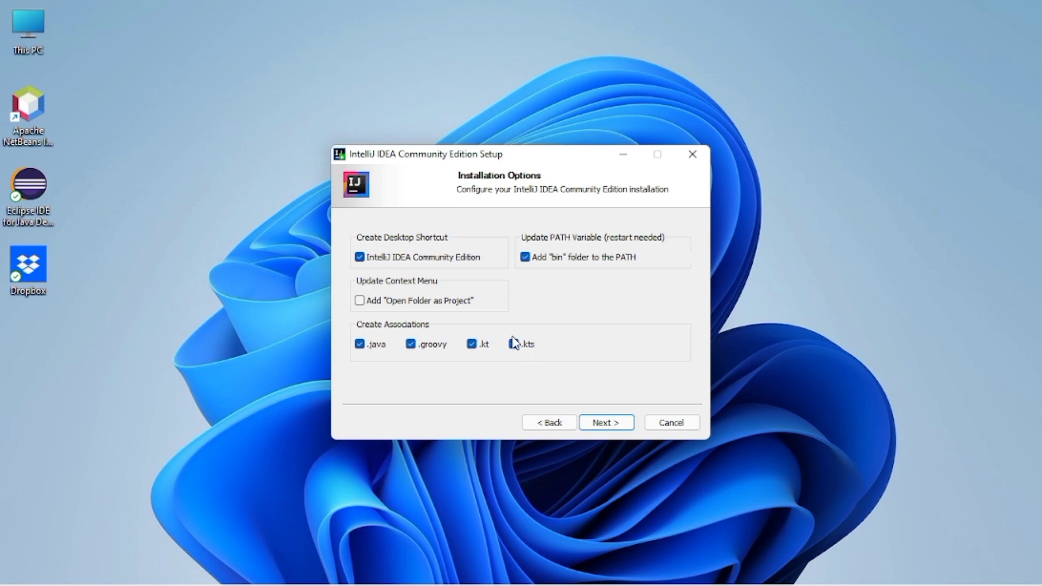
click(600, 423)
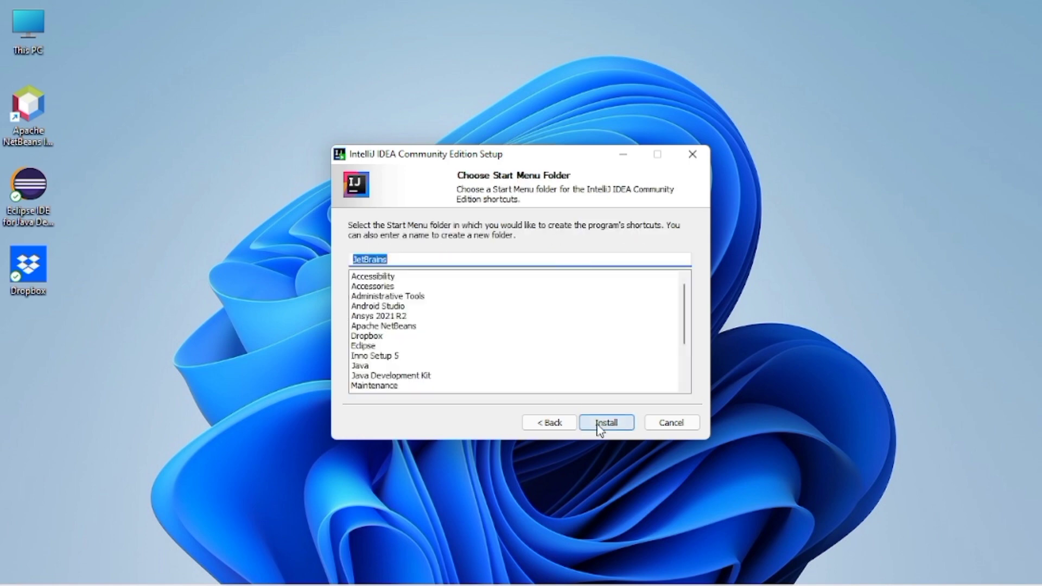
Install using the JetBrains Start menu folder and finish setup with the option to reboot manually later.
click(597, 424)
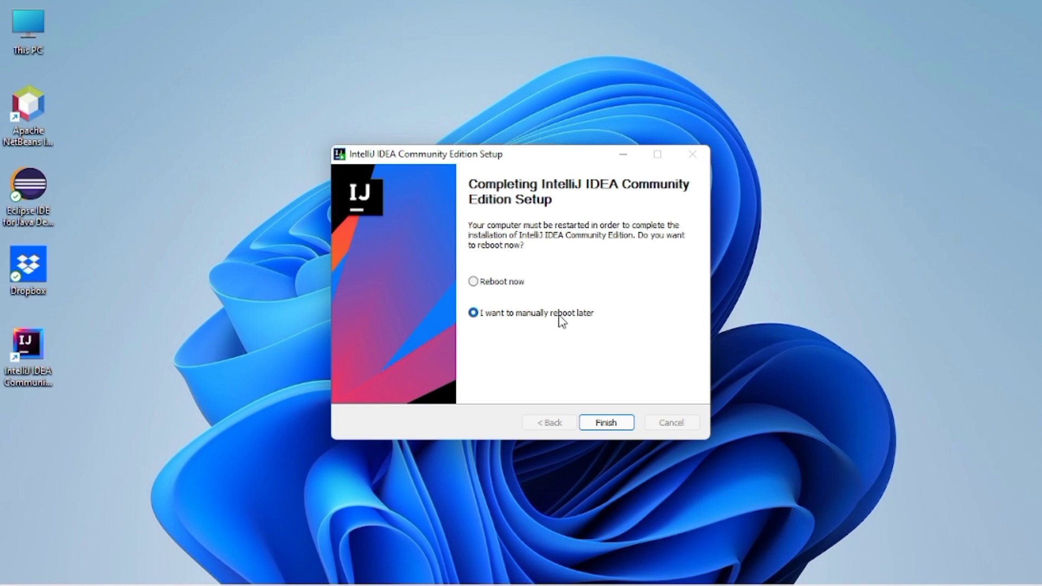
click(612, 419)
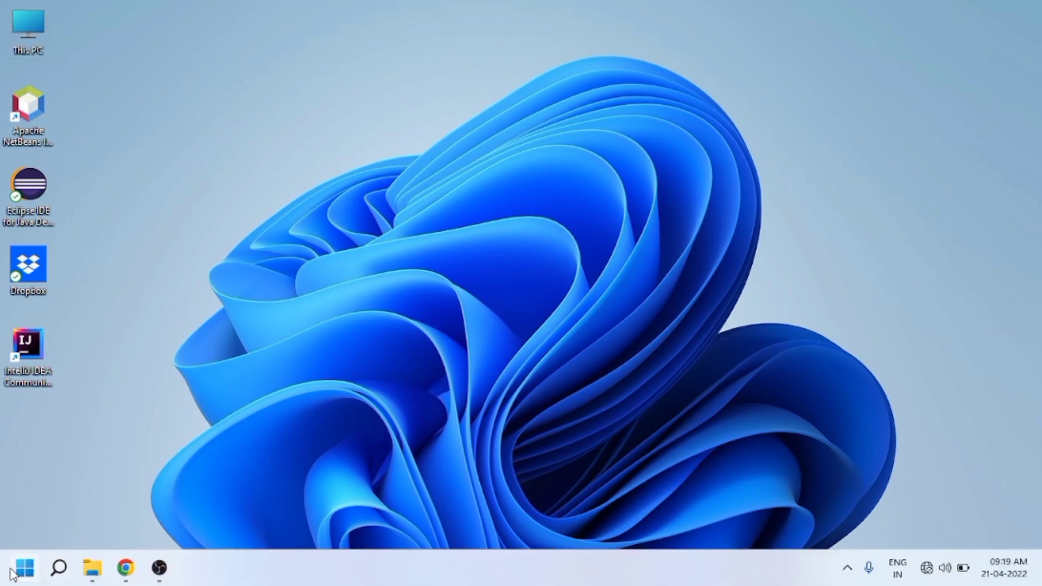
Launch IntelliJ IDEA from the desktop and create a Java project named Hello with JDK 18 (Oracle OpenJDK).
click(24, 363)
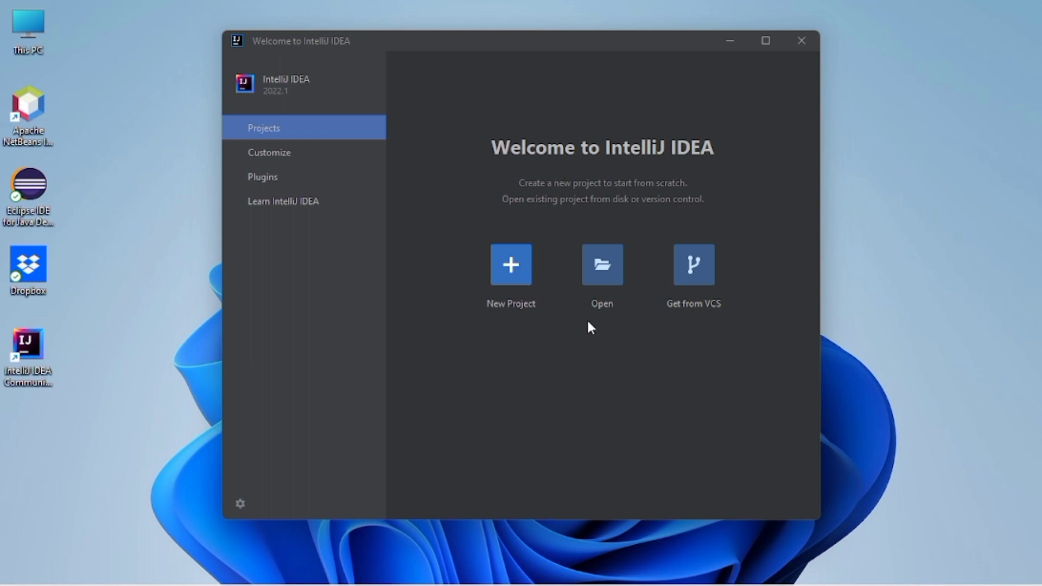
click(520, 300)
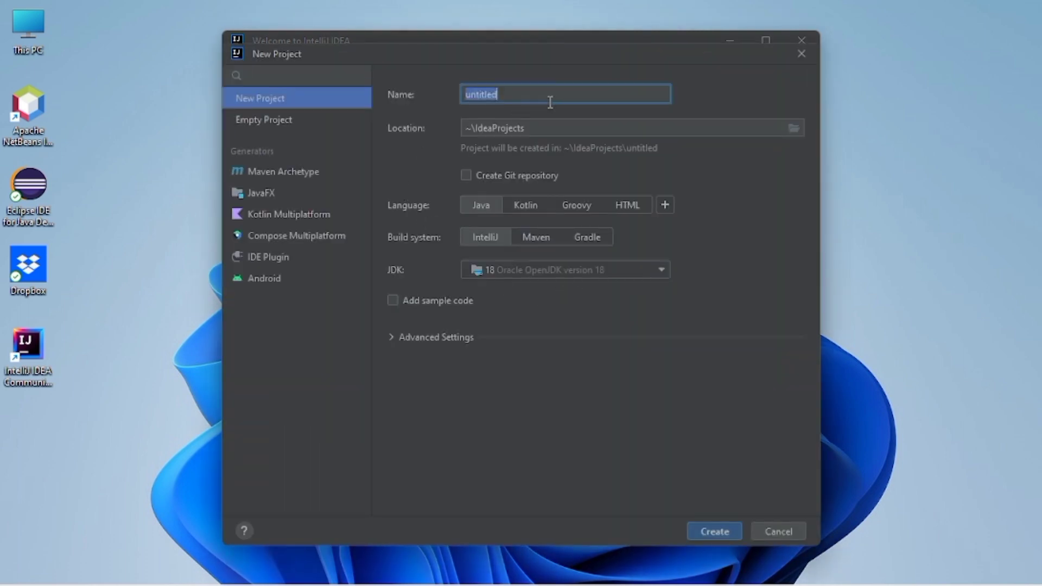
text(Hello)
click(662, 271)
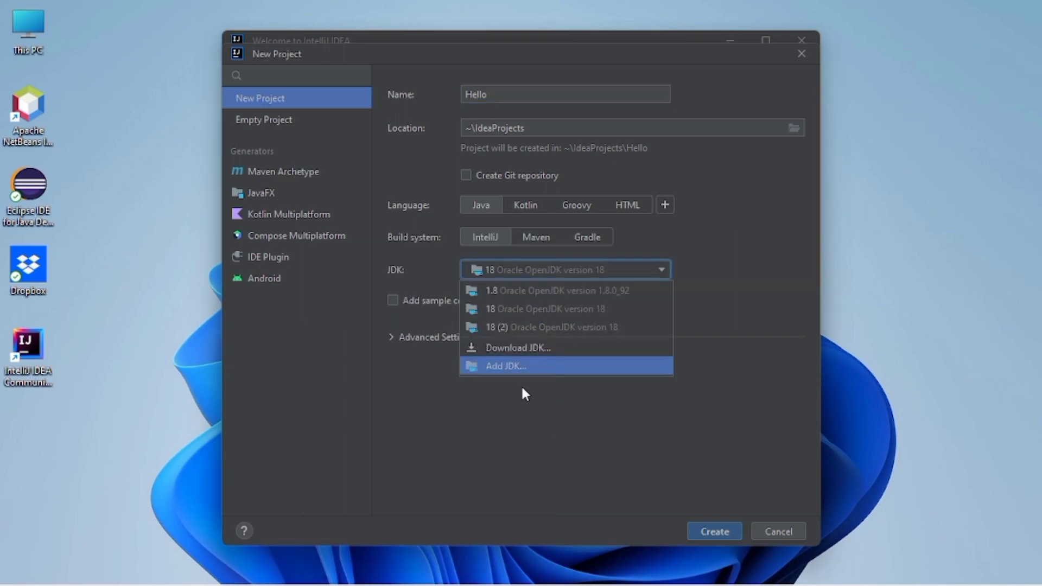
click(544, 312)
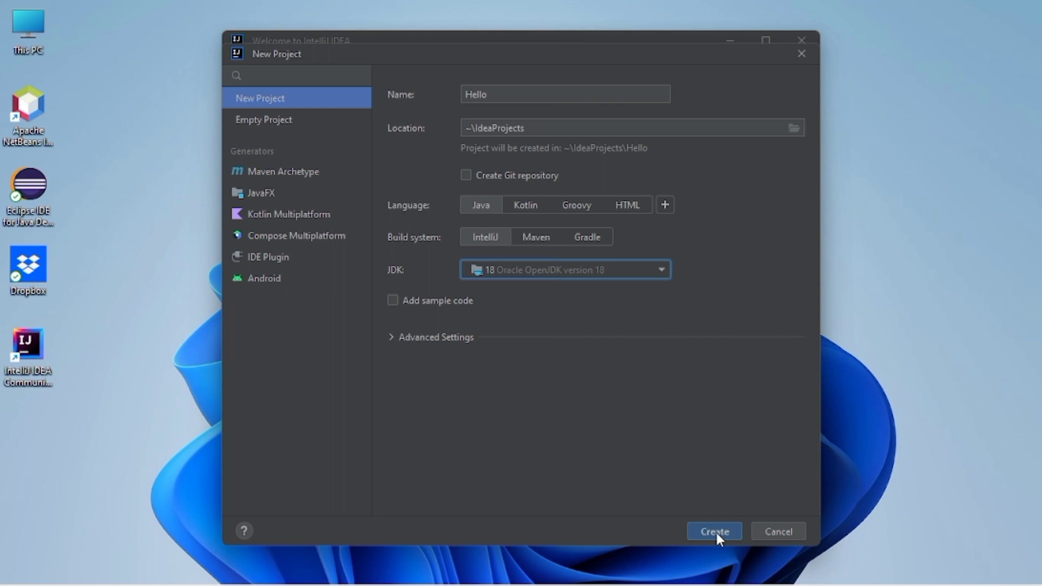
click(702, 529)
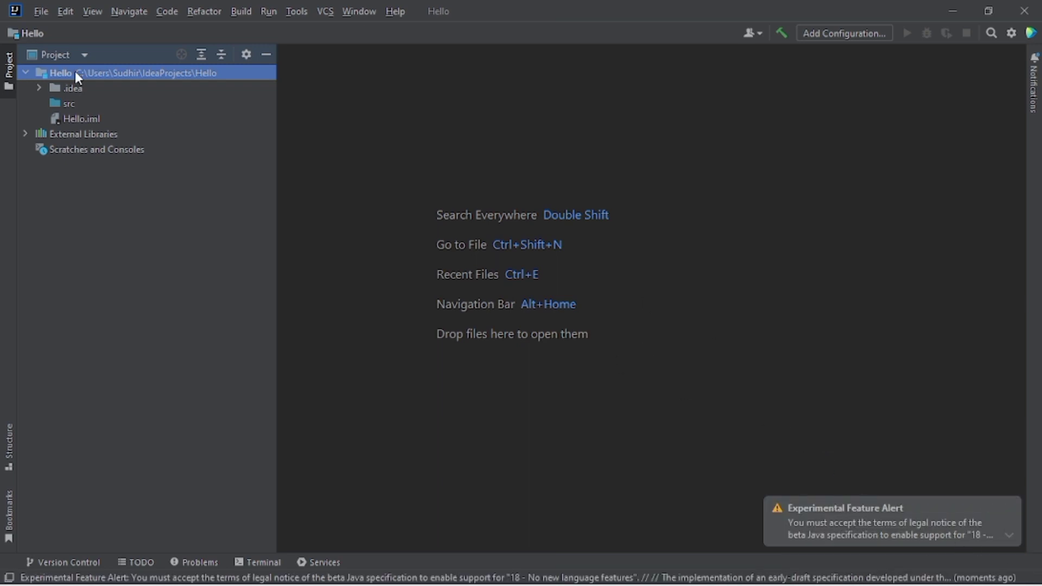
Create a new Java class named Hello in the project's src folder.
click(65, 103)
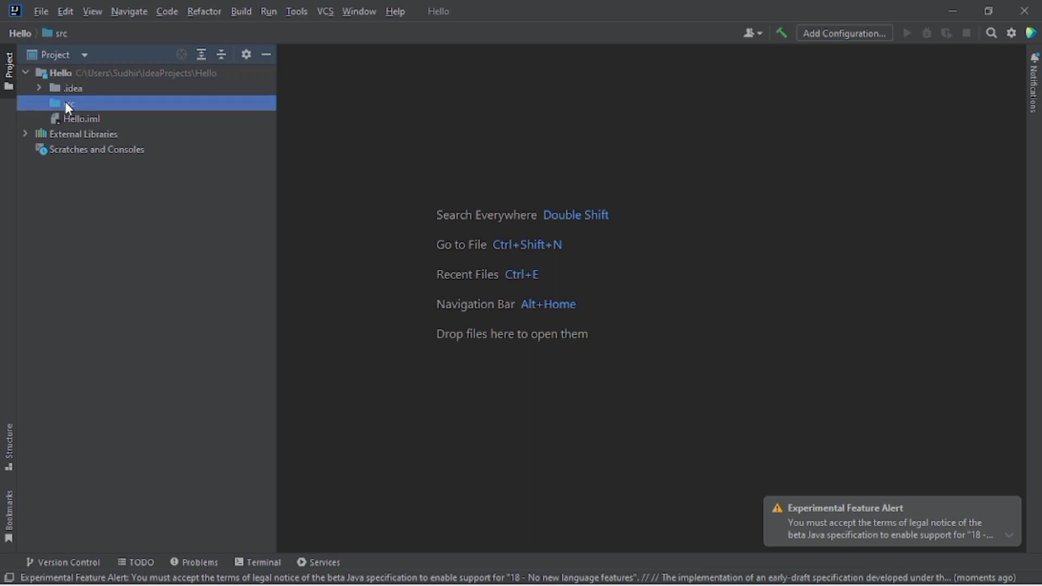
right_click(94, 105)
mouse_move(92, 103)
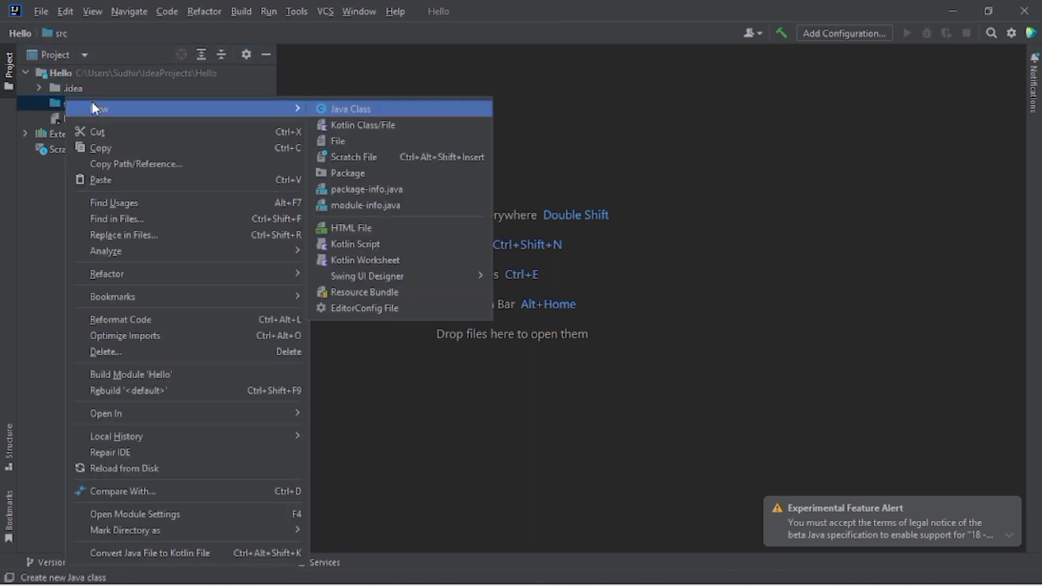
click(382, 109)
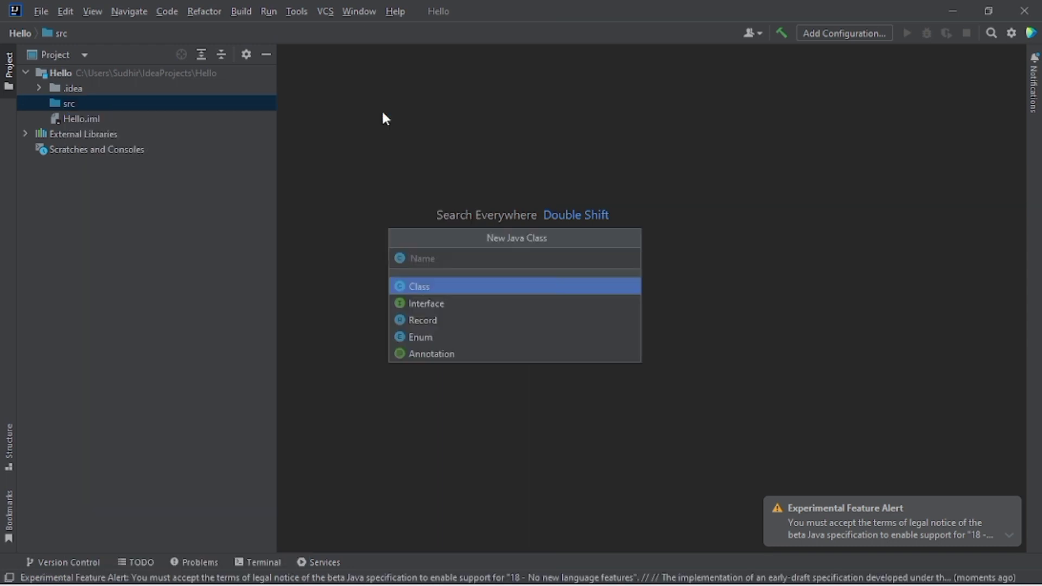
text(Hello)
key(Return)
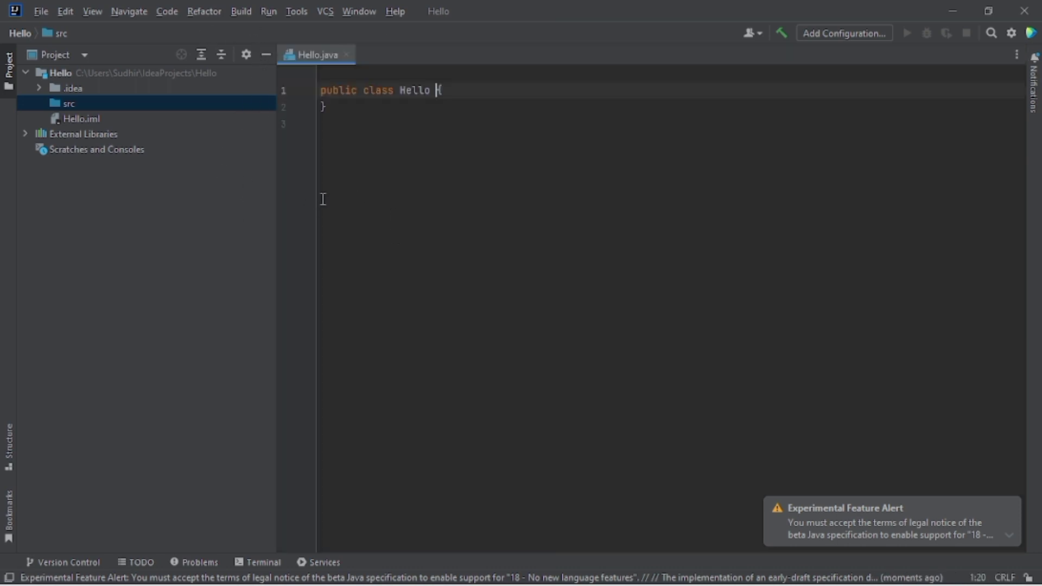
Begin a method declaration reading "public static void main" on a new line inside the Hello class.
click(483, 76)
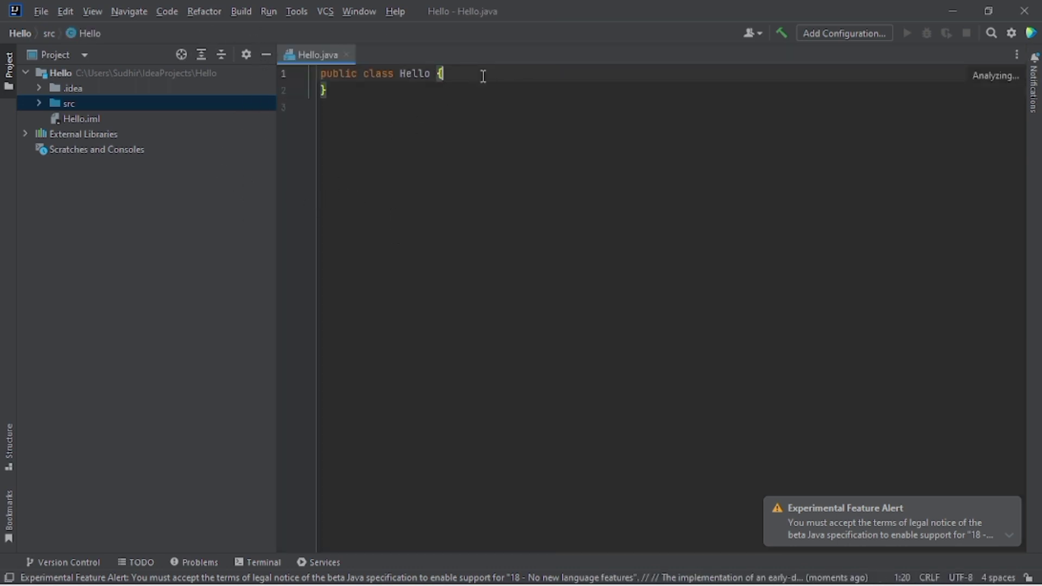
key(Return)
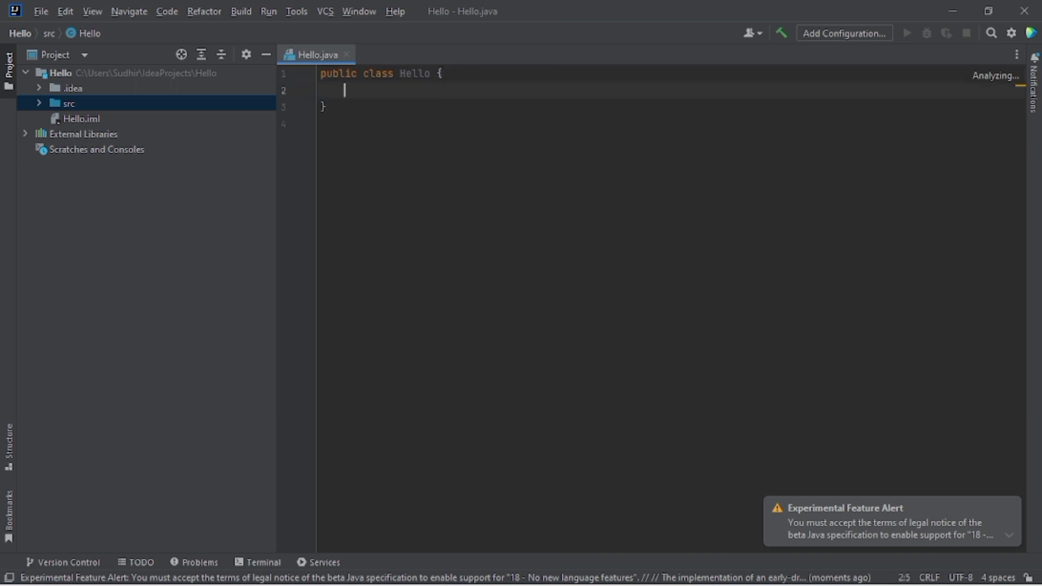
text(S)
key(BackSpace)
text(pub)
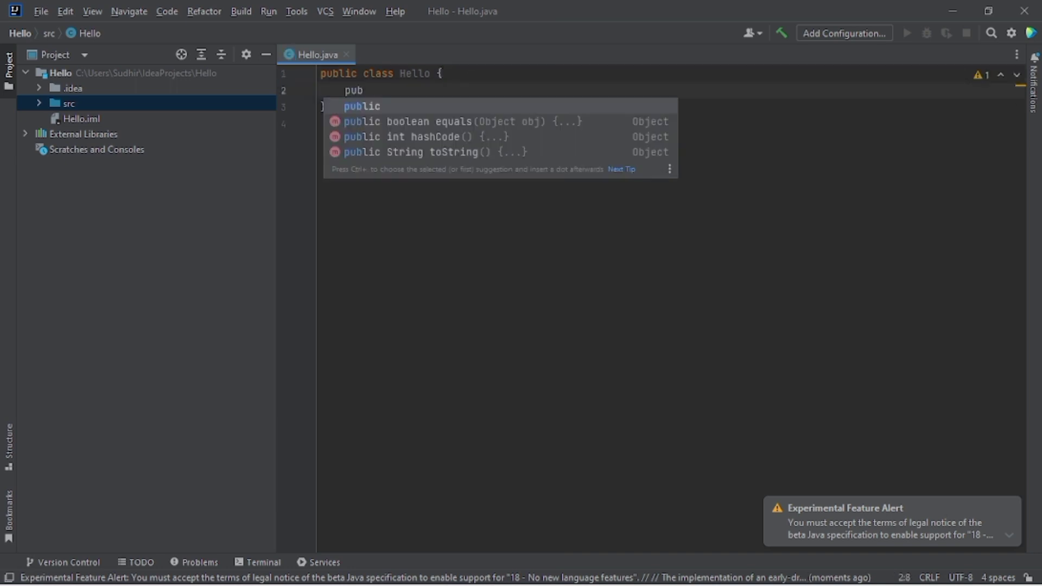
key(Return)
text(st)
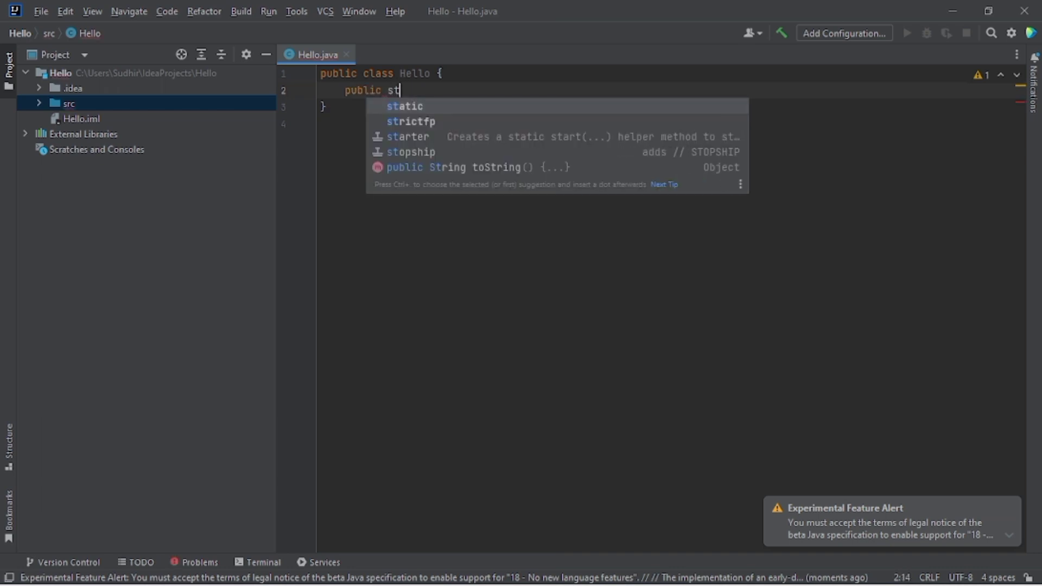
key(Return)
text(voi)
key(Return)
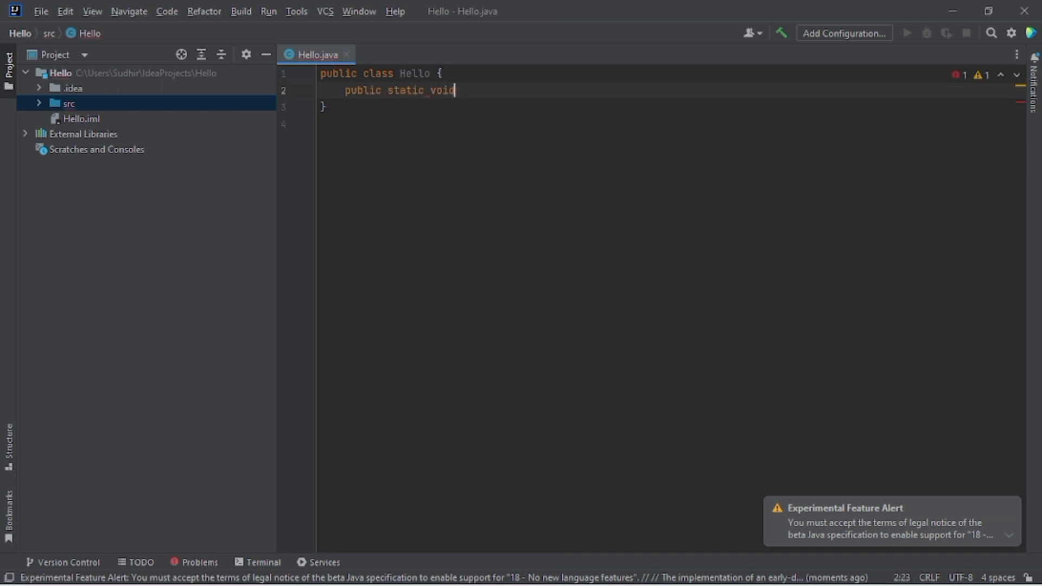
text(amin)
key(BackSpace)
key(BackSpace)
key(BackSpace)
key(BackSpace)
text(main)
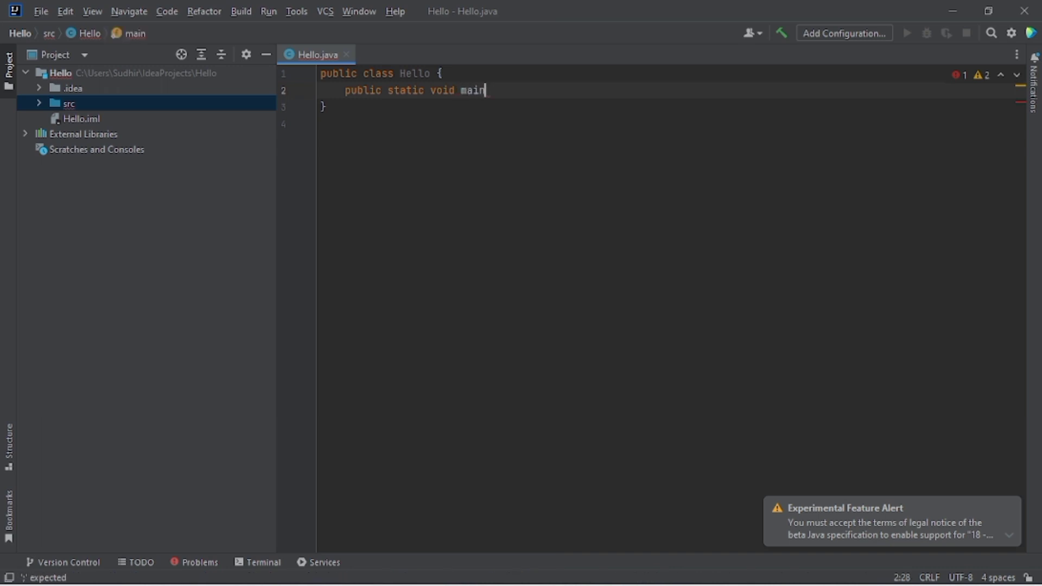
Give the main method the parameter "String ag[]" in parentheses and open its body with braces.
text((String)
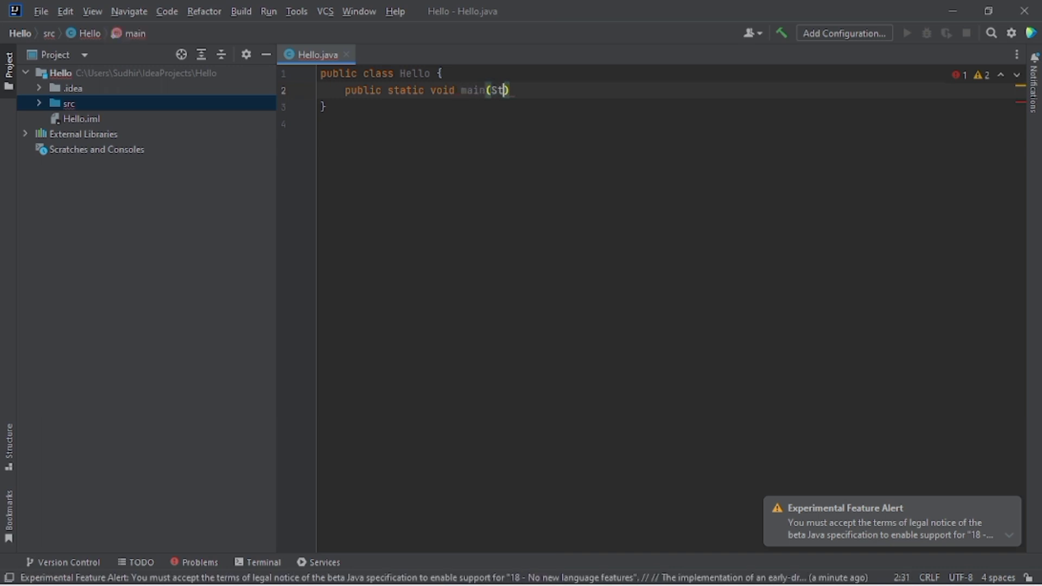
key(Return)
text(ag[[]])
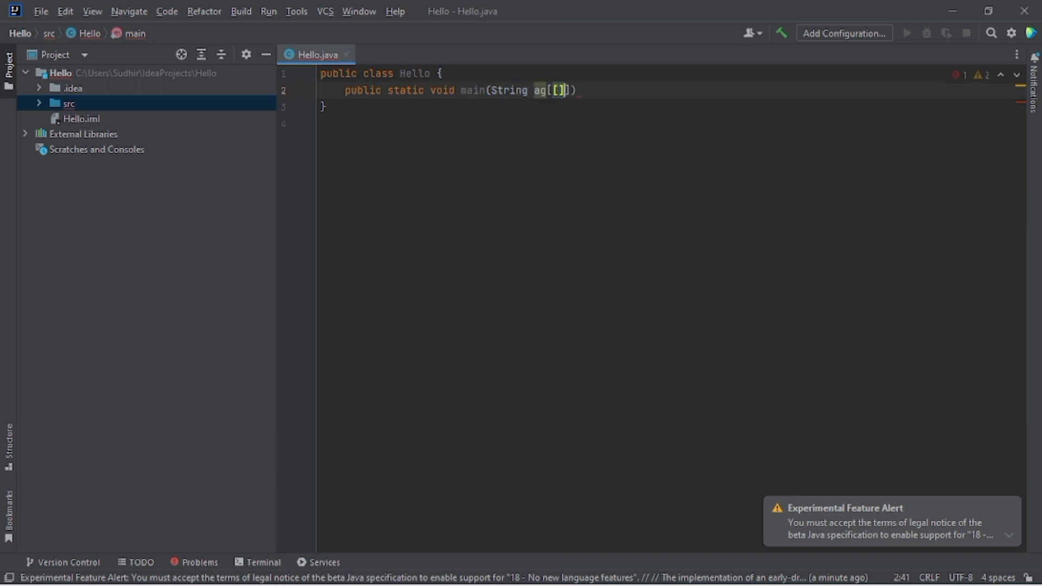
key(BackSpace)
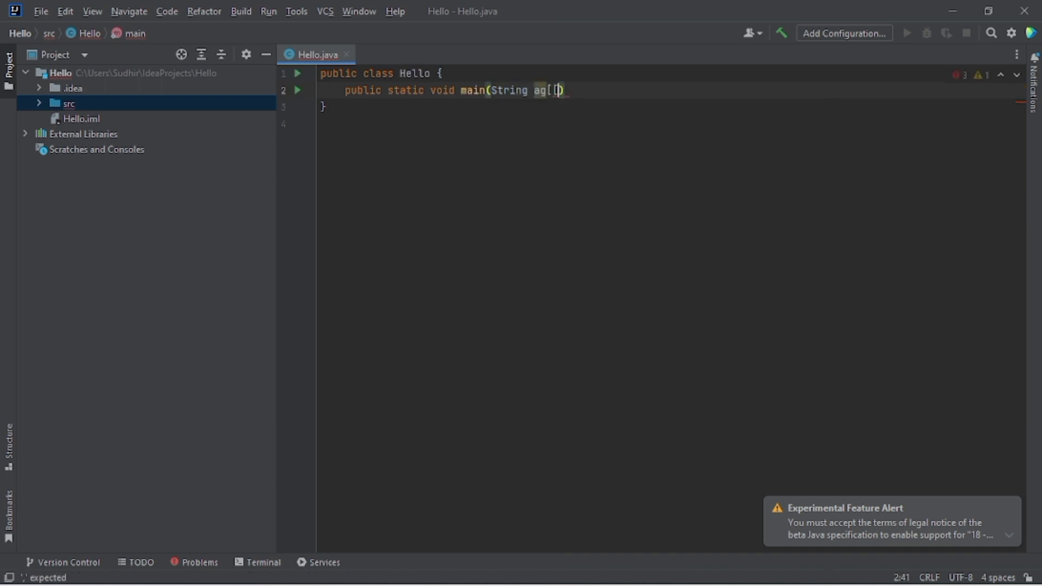
key(BackSpace)
text(])
key(Right)
text({)
key(Return)
Write the statement System.out.println("Hello"); inside the main method's body.
text(St)
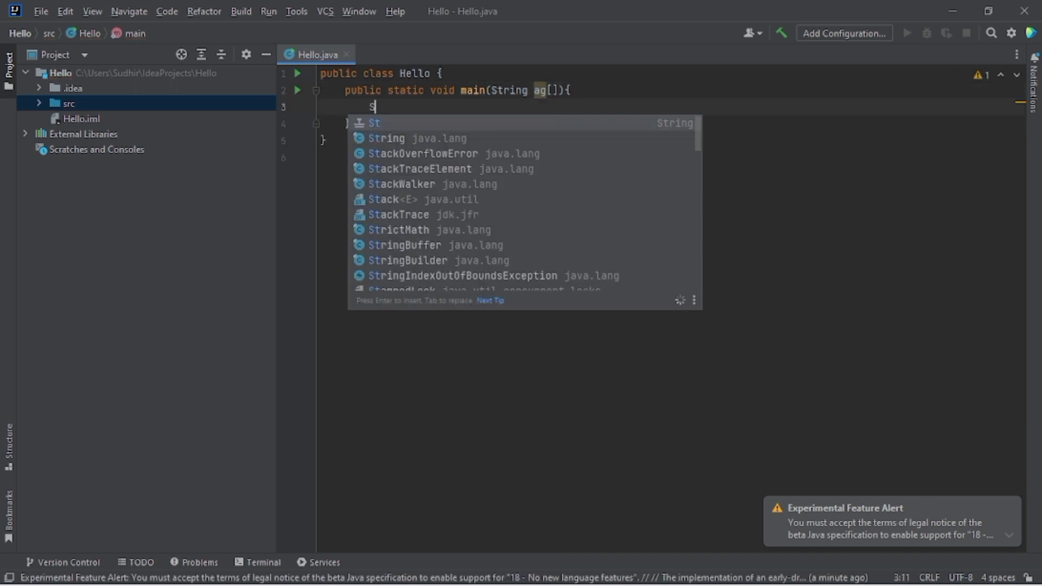
key(BackSpace)
text(y)
key(Return)
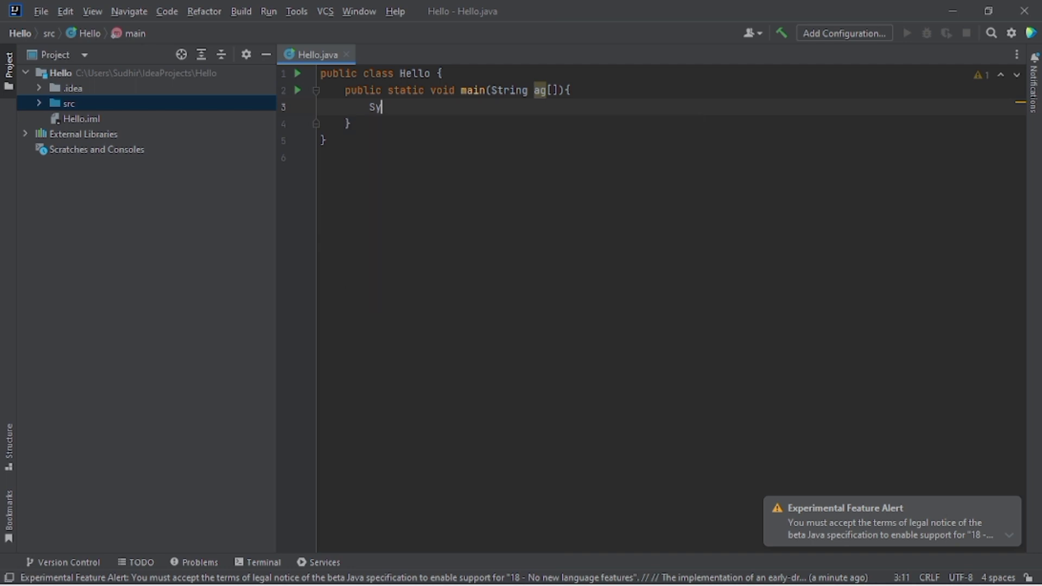
text(.ou)
key(Return)
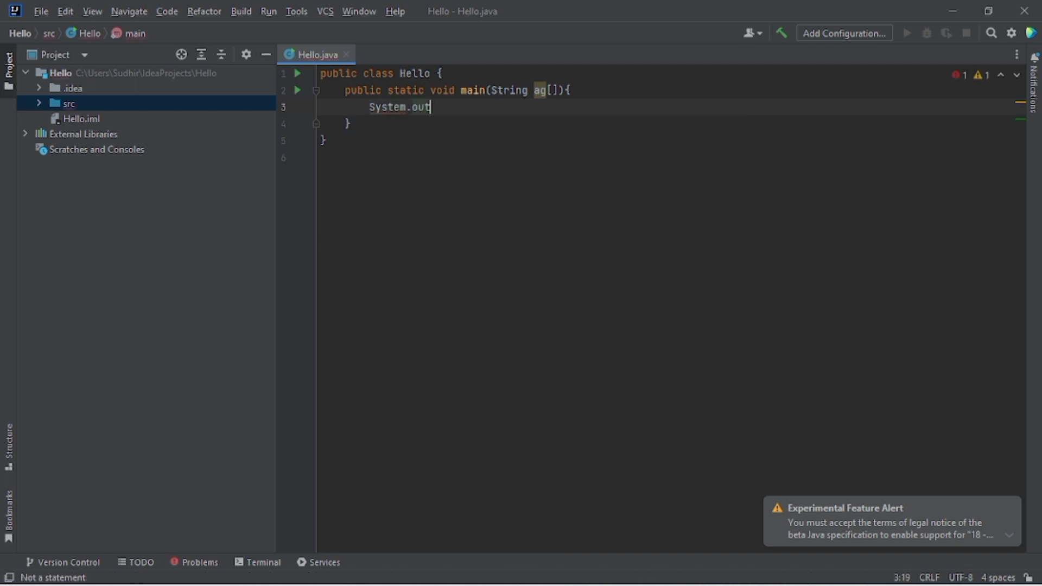
text(.p)
key(Return)
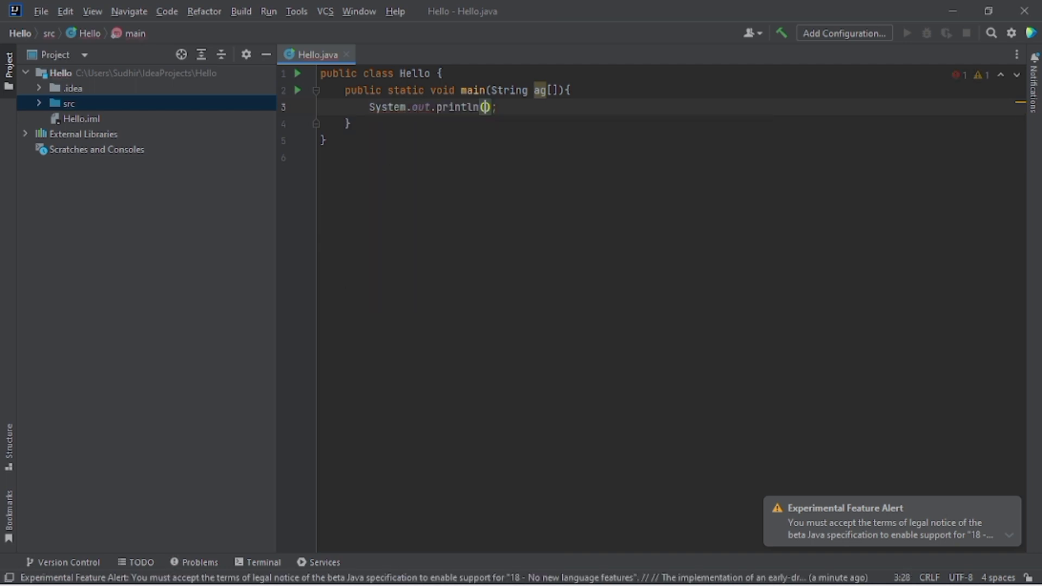
text("h)
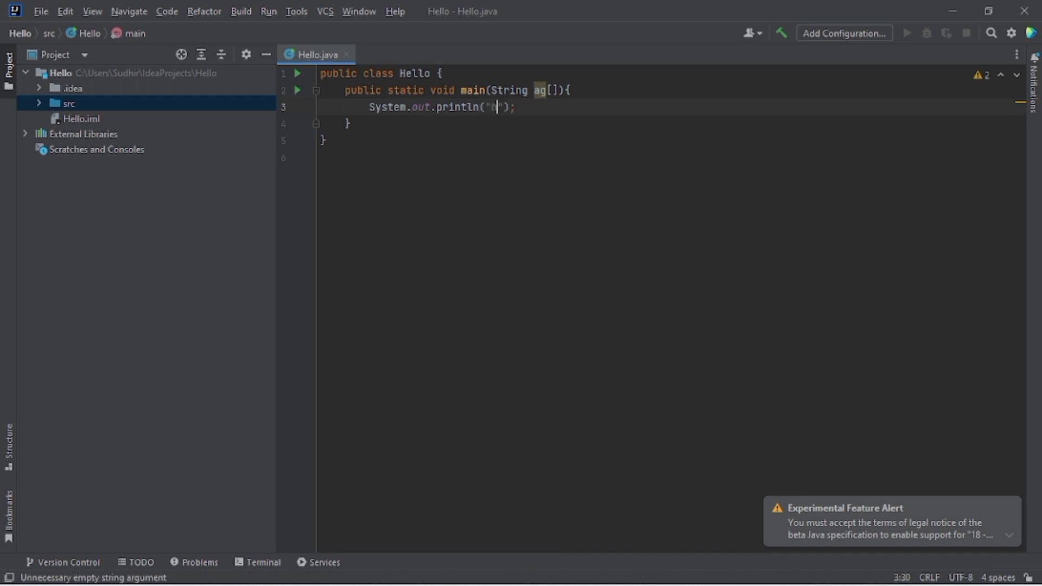
key(BackSpace)
text(Hello)
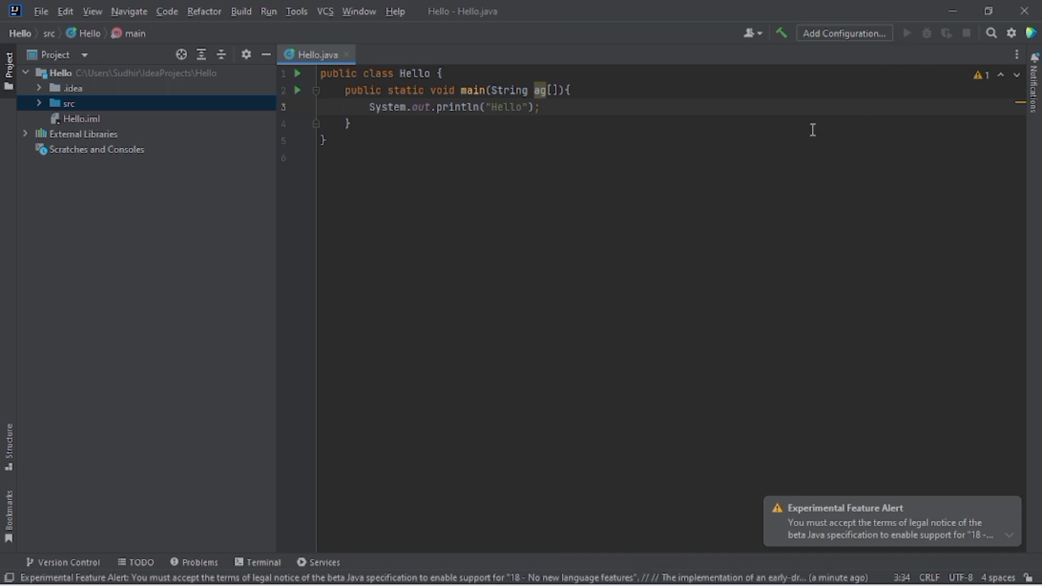
Add an Application run configuration using java 18 with Hello as the main class, and run it.
click(829, 30)
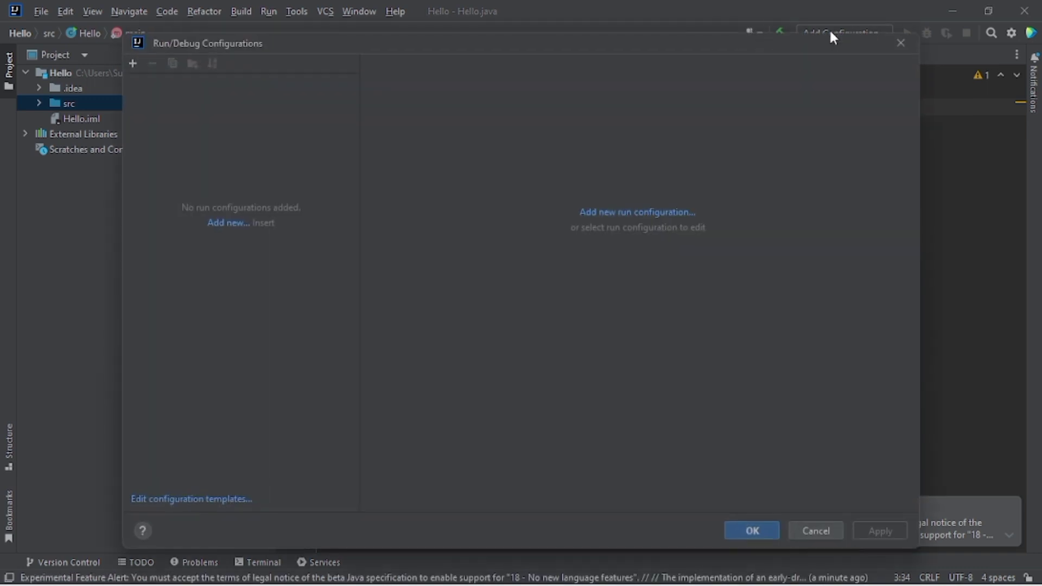
click(623, 212)
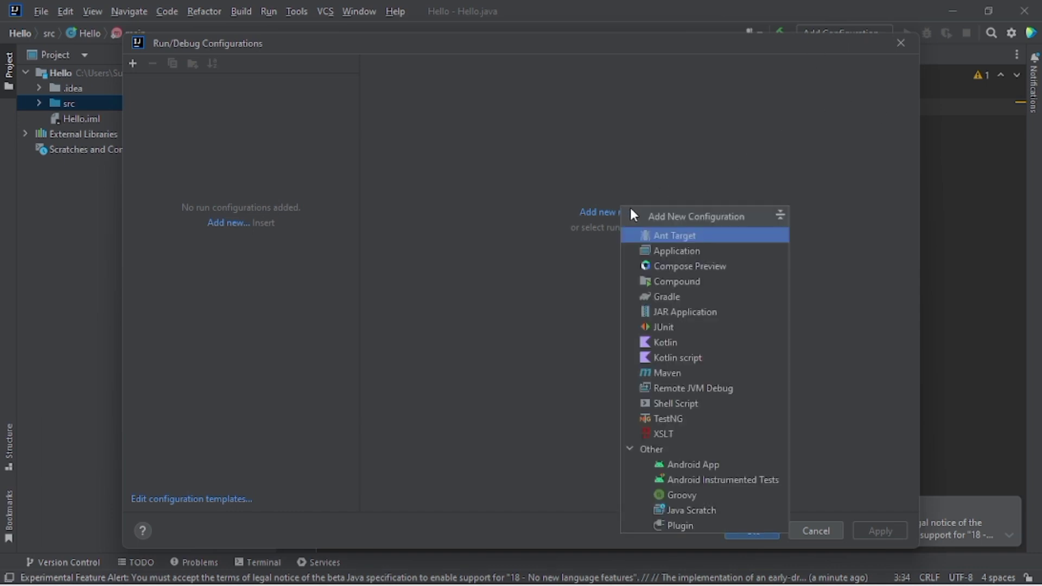
click(669, 255)
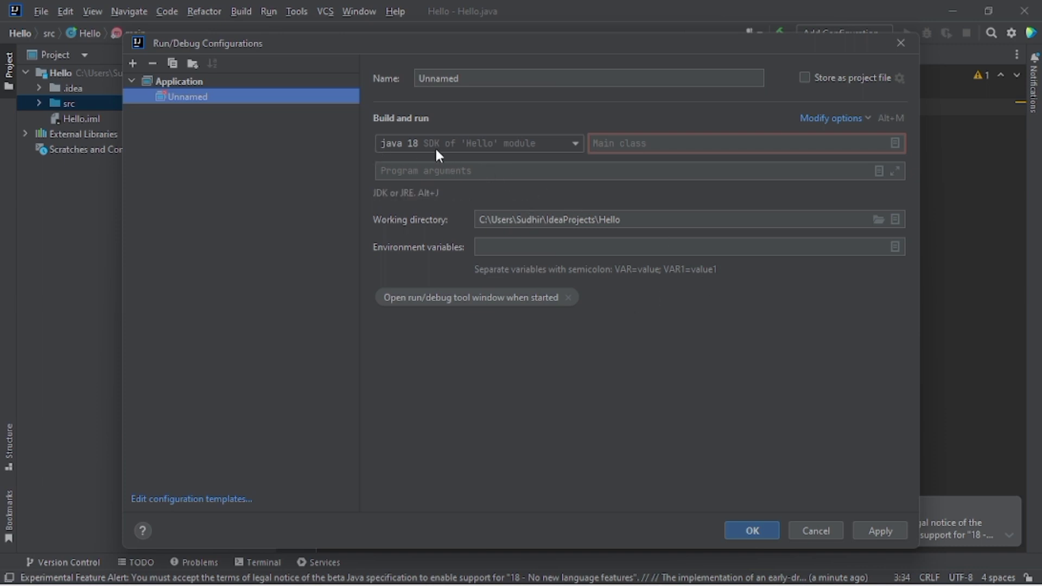
click(493, 150)
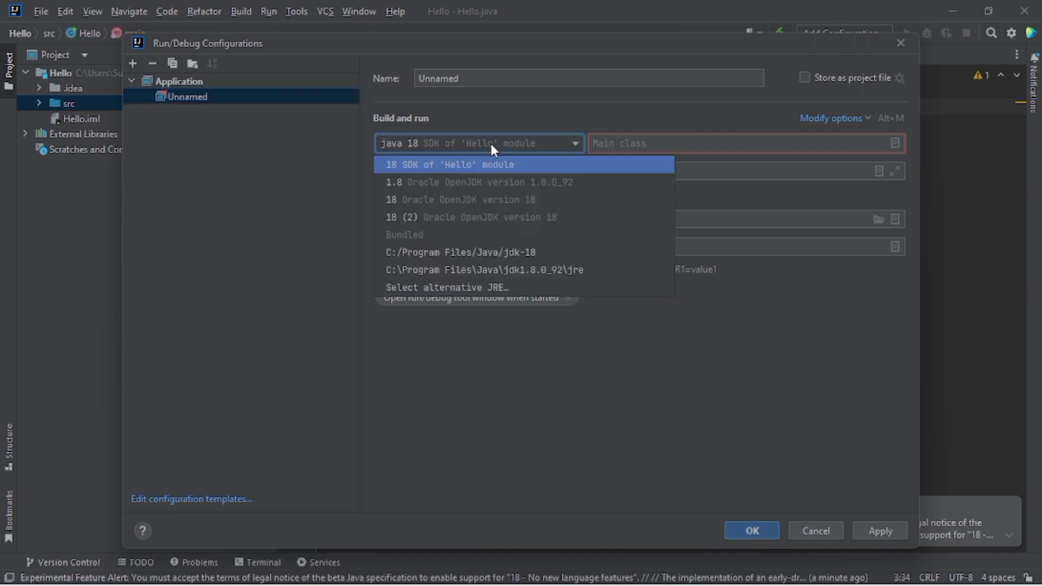
click(491, 144)
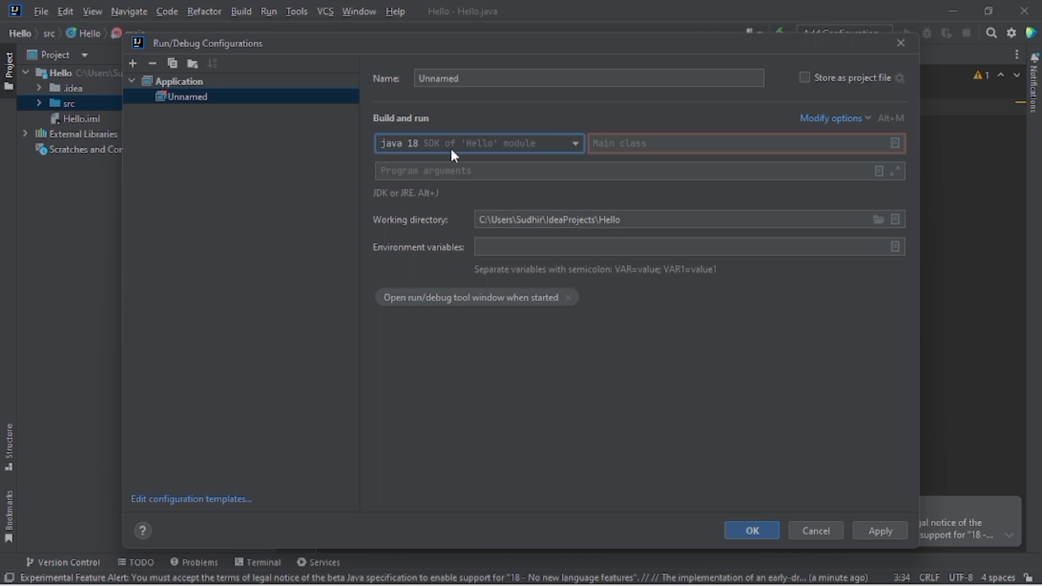
click(892, 143)
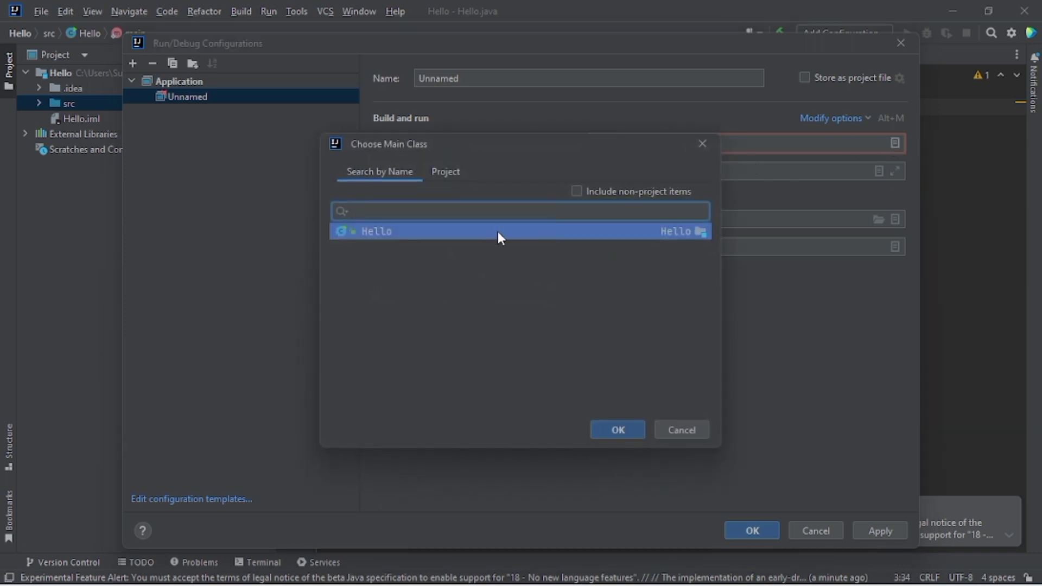
click(616, 430)
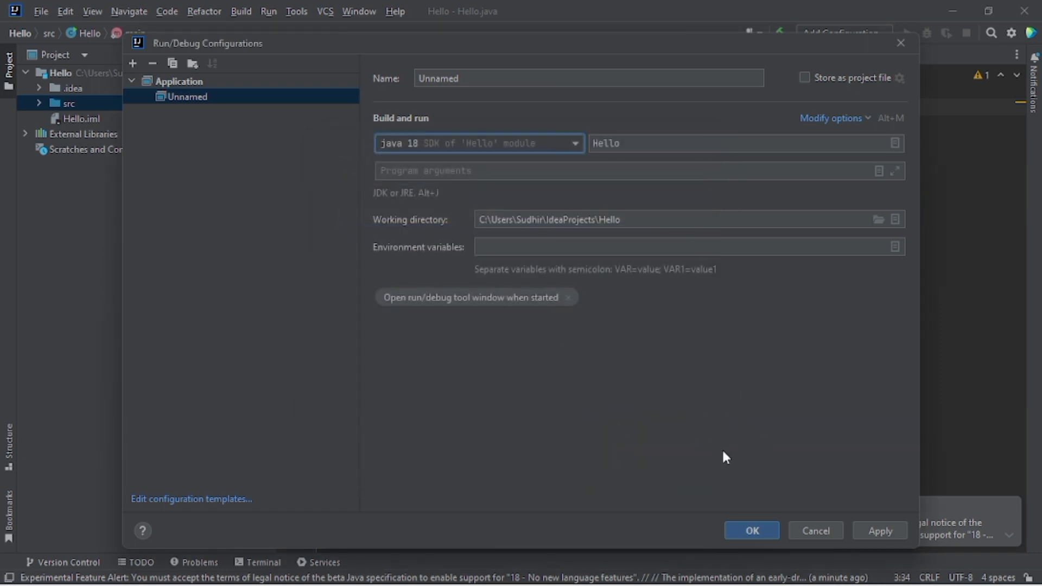
click(752, 531)
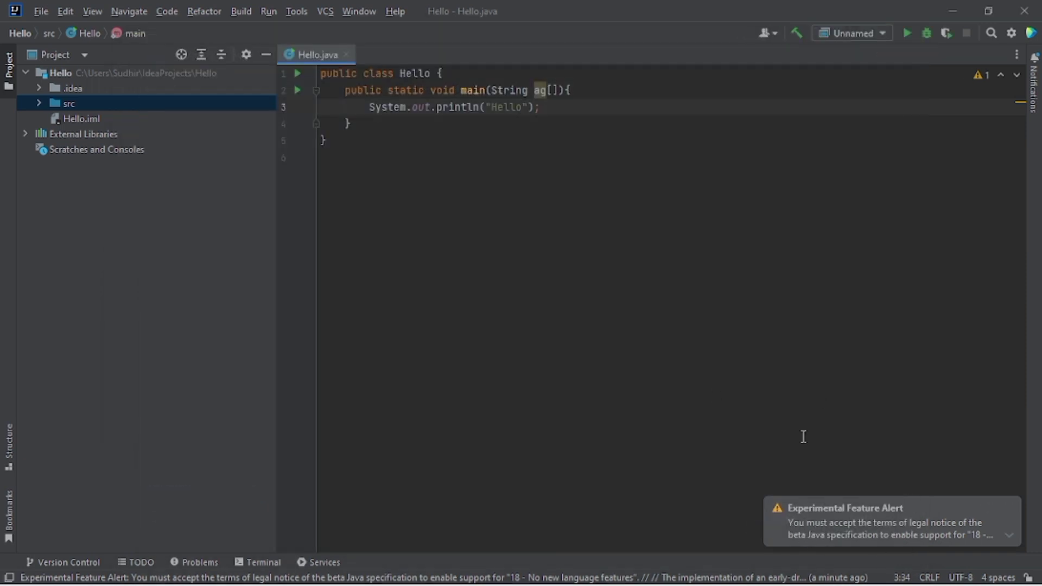
click(907, 41)
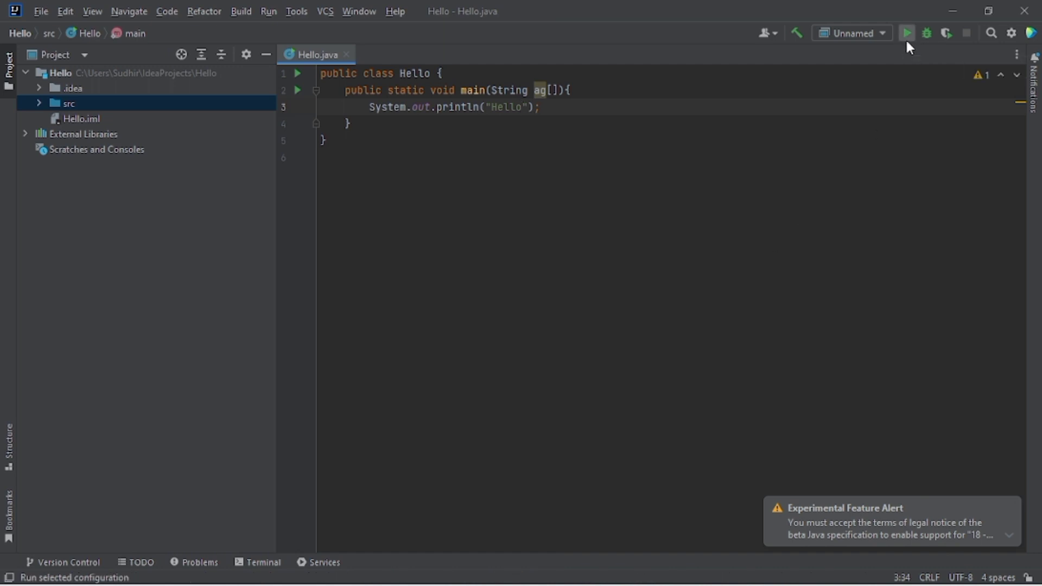